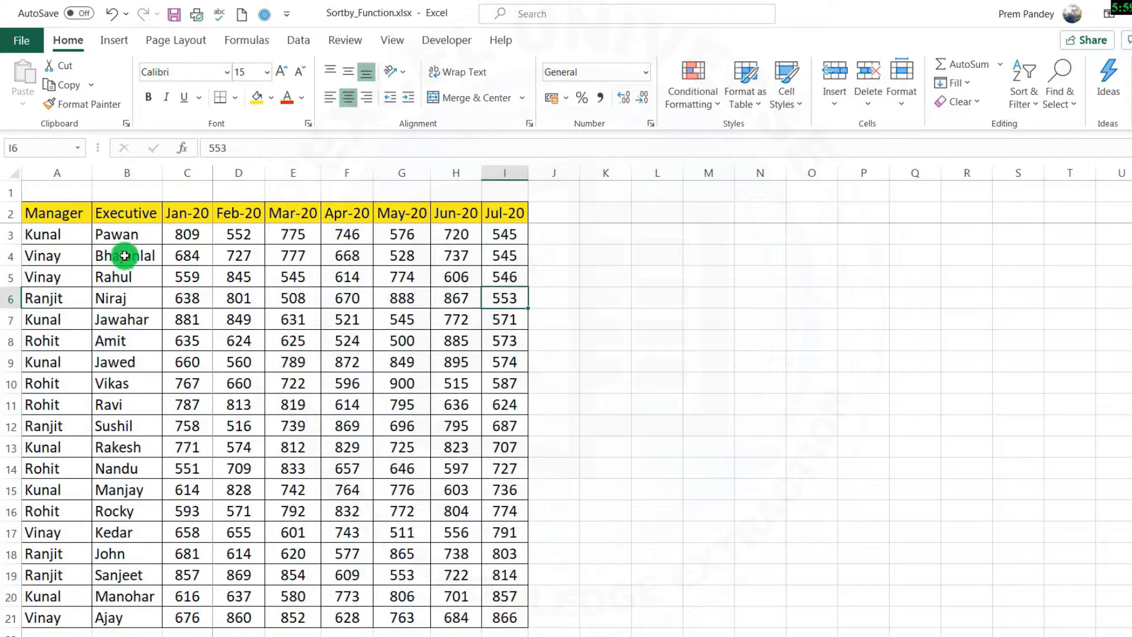
click(124, 273)
right_click(124, 255)
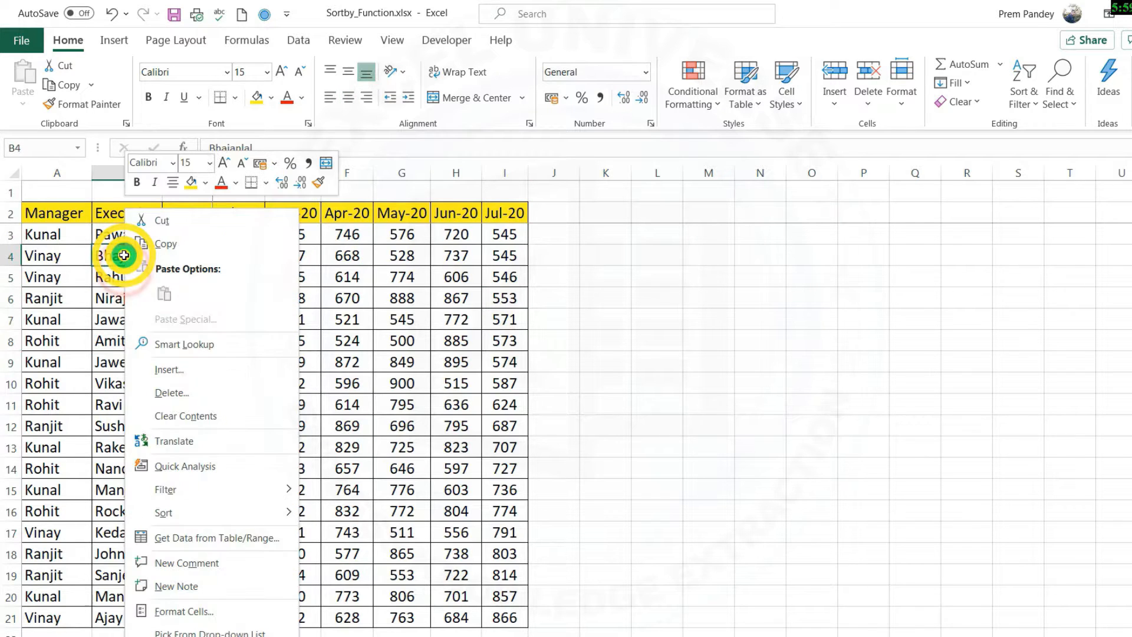
mouse_move(248, 512)
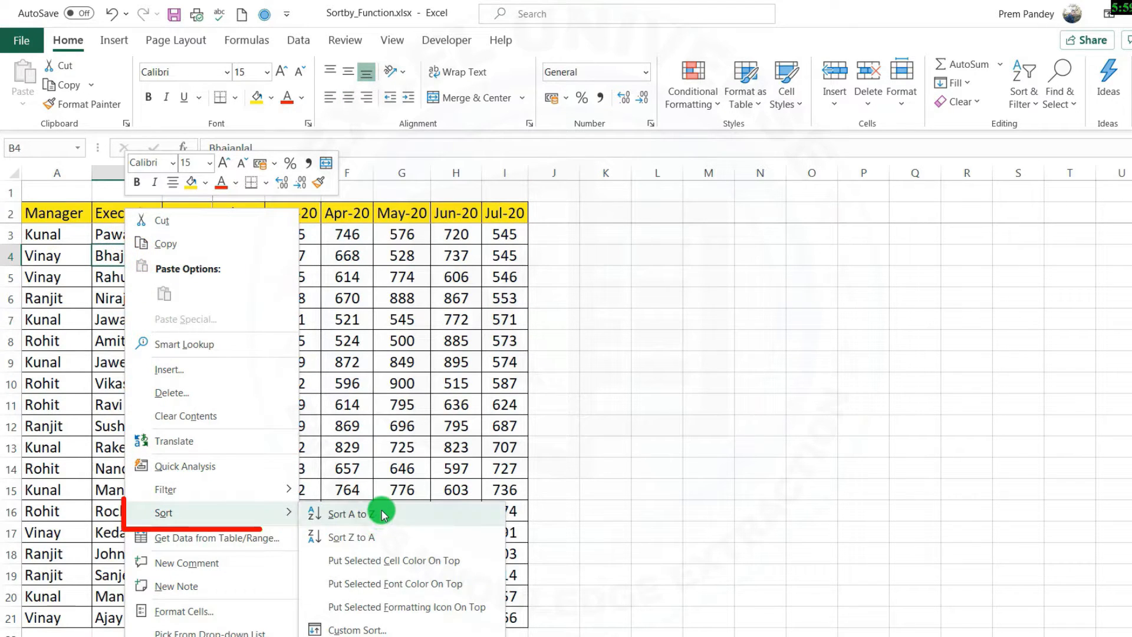
click(454, 376)
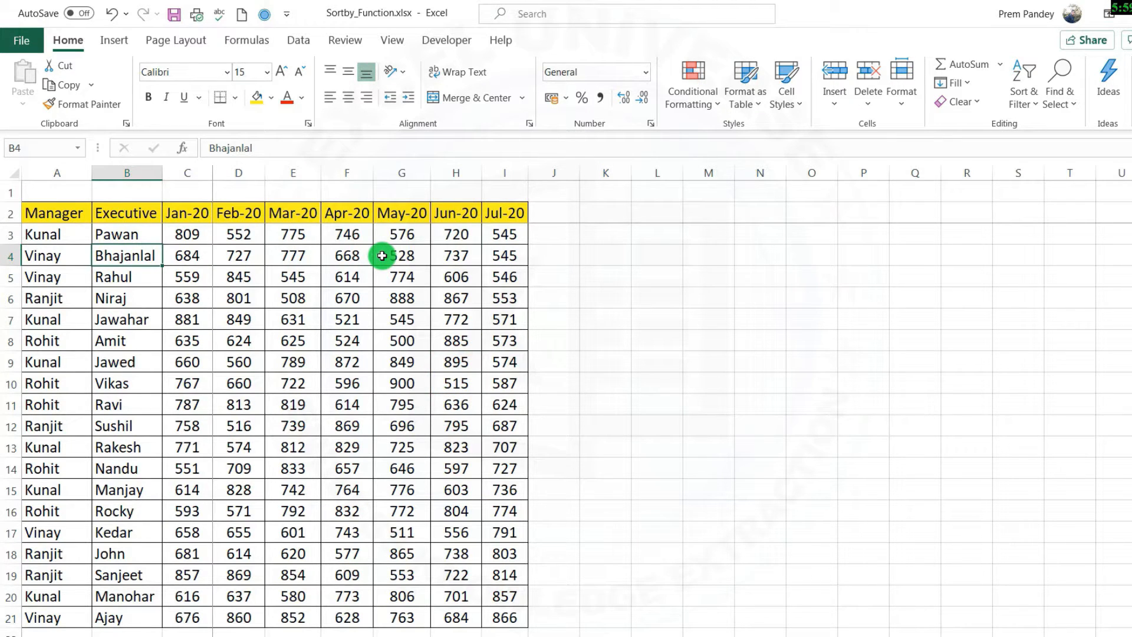
Sort the data table by the Mar-20 column from largest to smallest and review the sorted column.
click(291, 235)
click(290, 297)
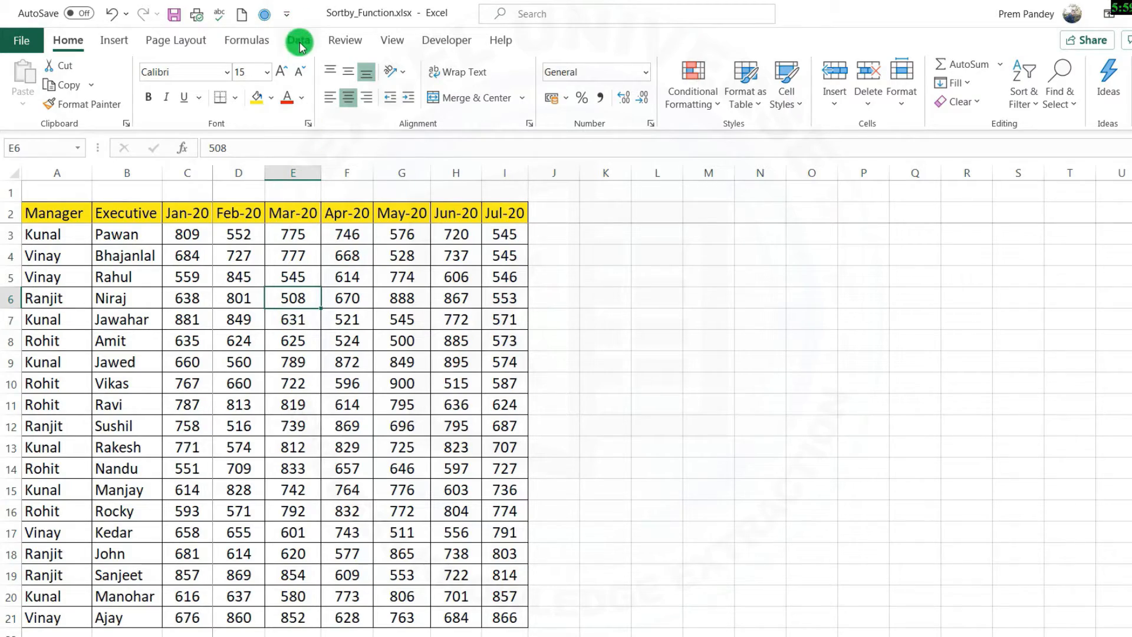
click(292, 277)
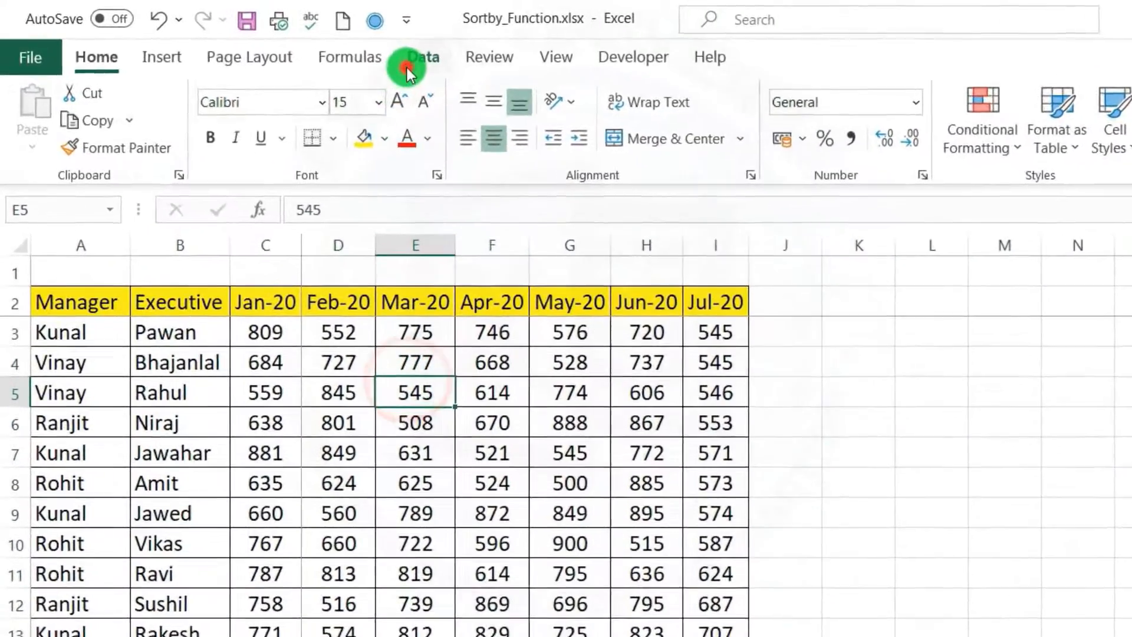
click(406, 68)
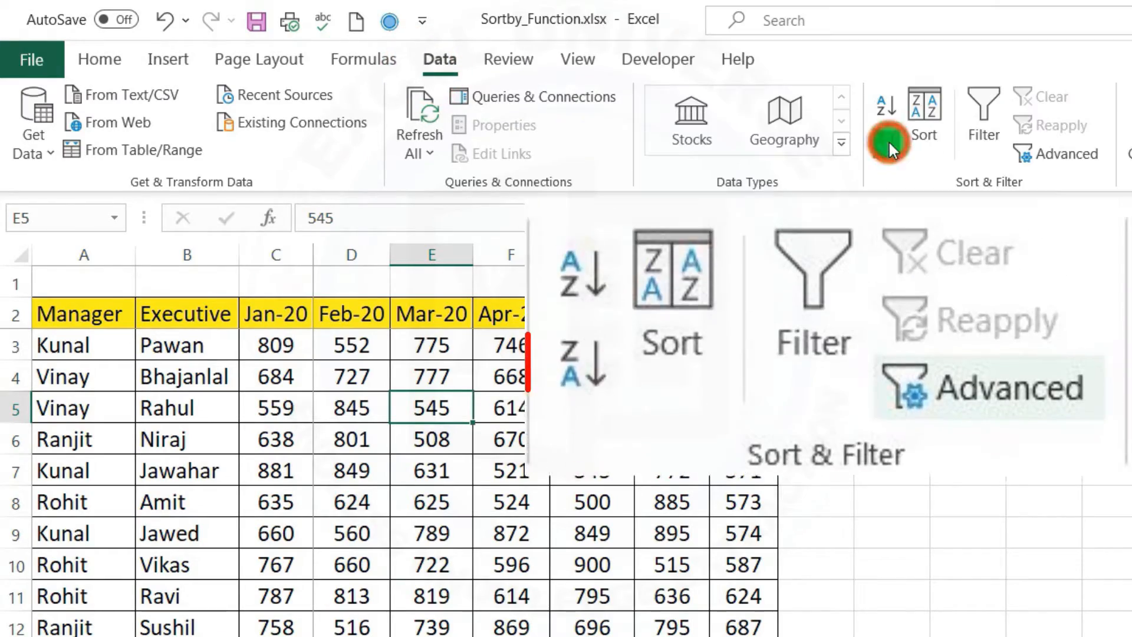
click(887, 142)
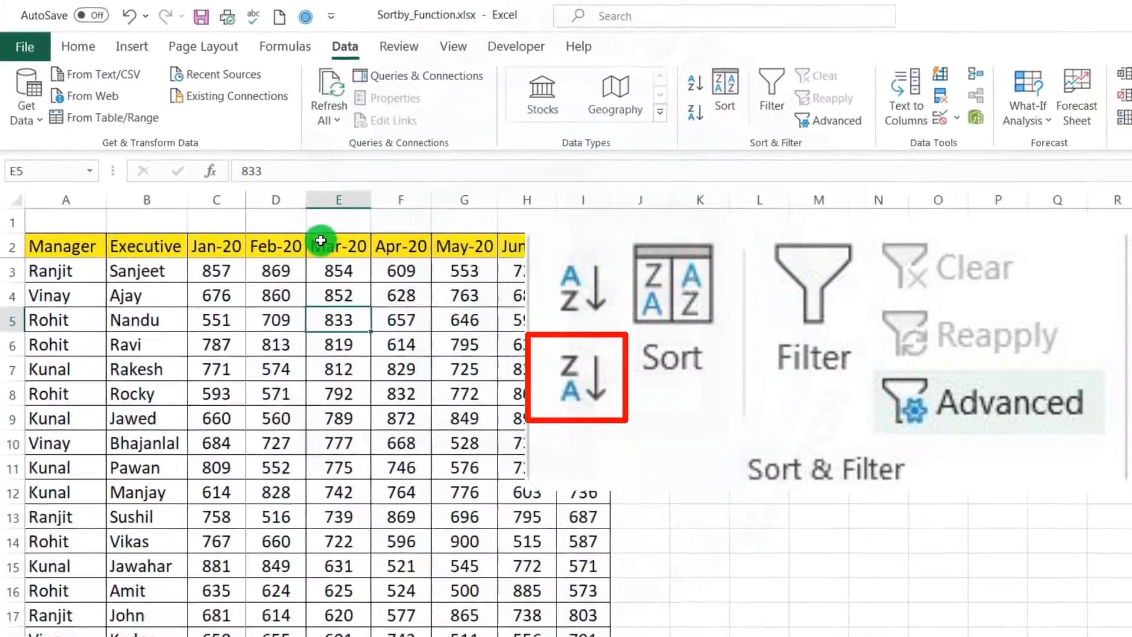
drag(432, 314, 431, 565)
drag(289, 396, 270, 616)
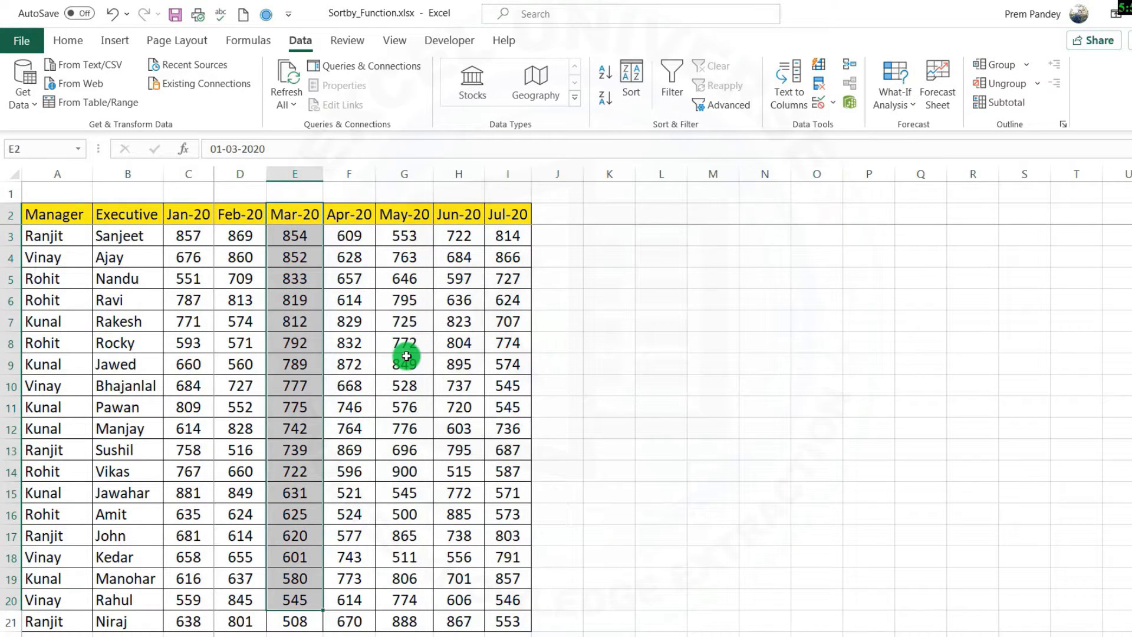
click(291, 259)
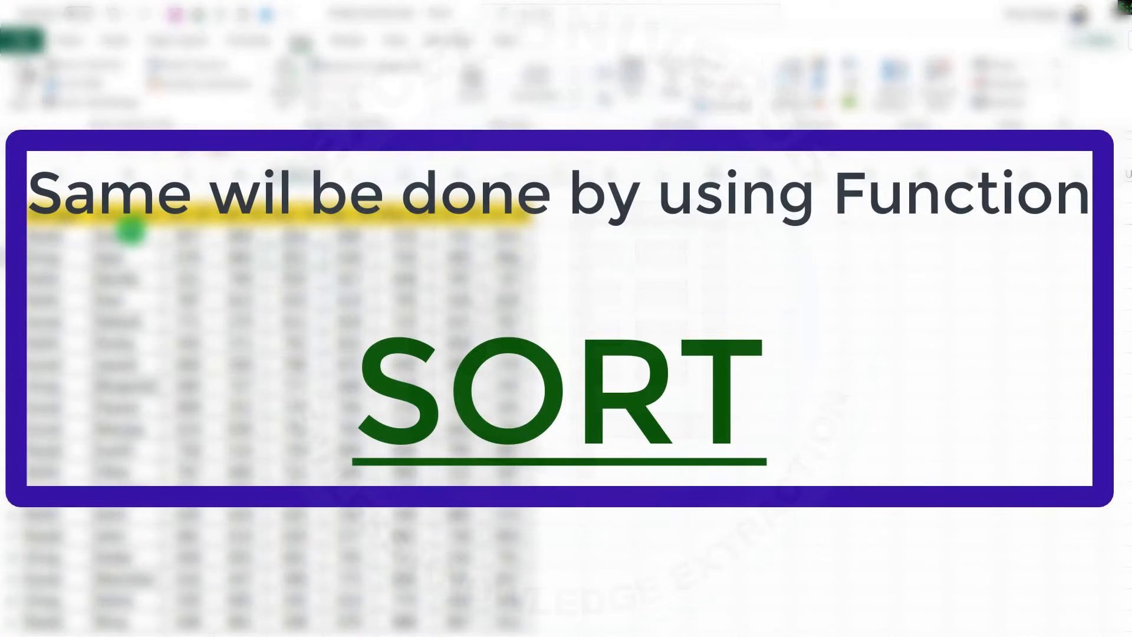
Copy the table's header row A2:I2 and paste it starting at cell K2.
drag(79, 218, 518, 213)
key(ctrl+c)
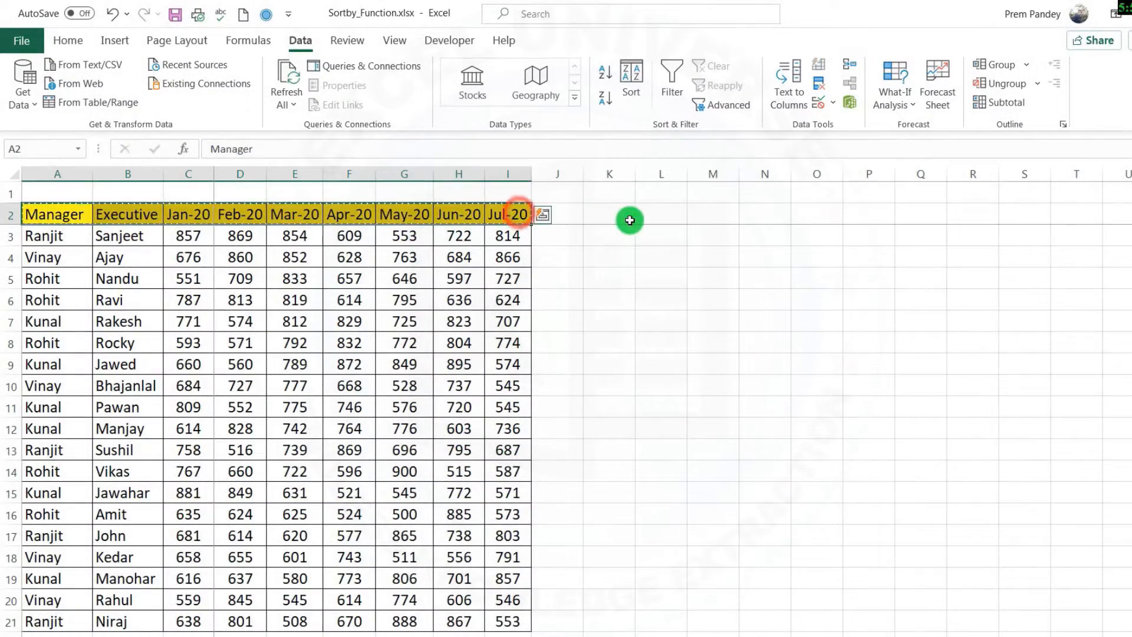
click(627, 218)
key(ctrl+v)
Enter the formula =SORT(A3:I21) in cell K3 to produce a sorted copy of the table data.
click(622, 233)
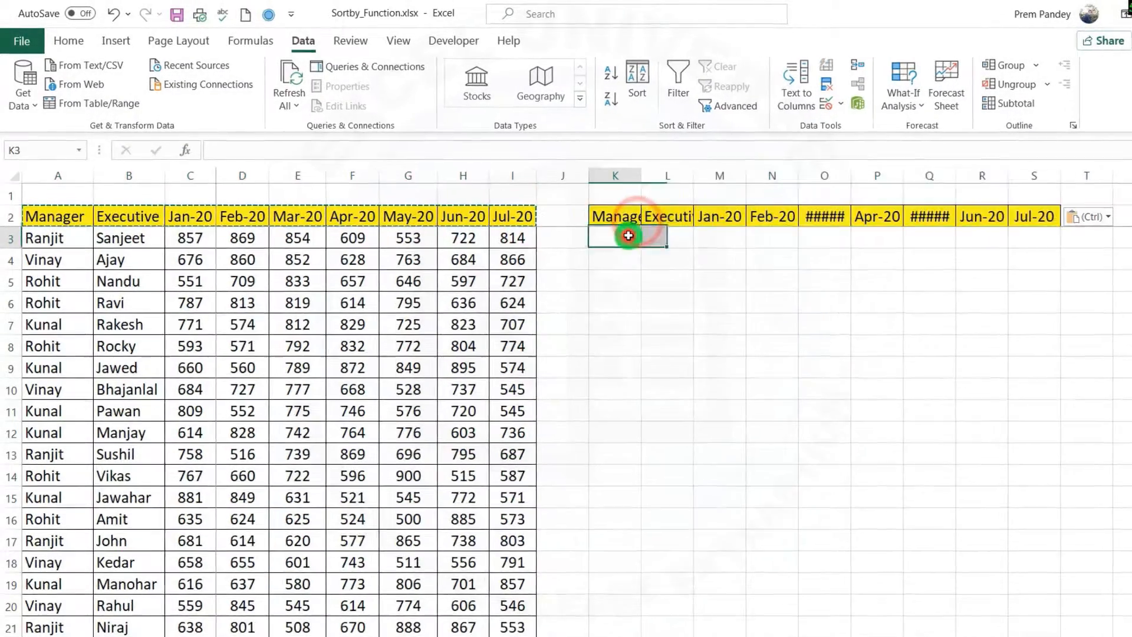
text(=sort)
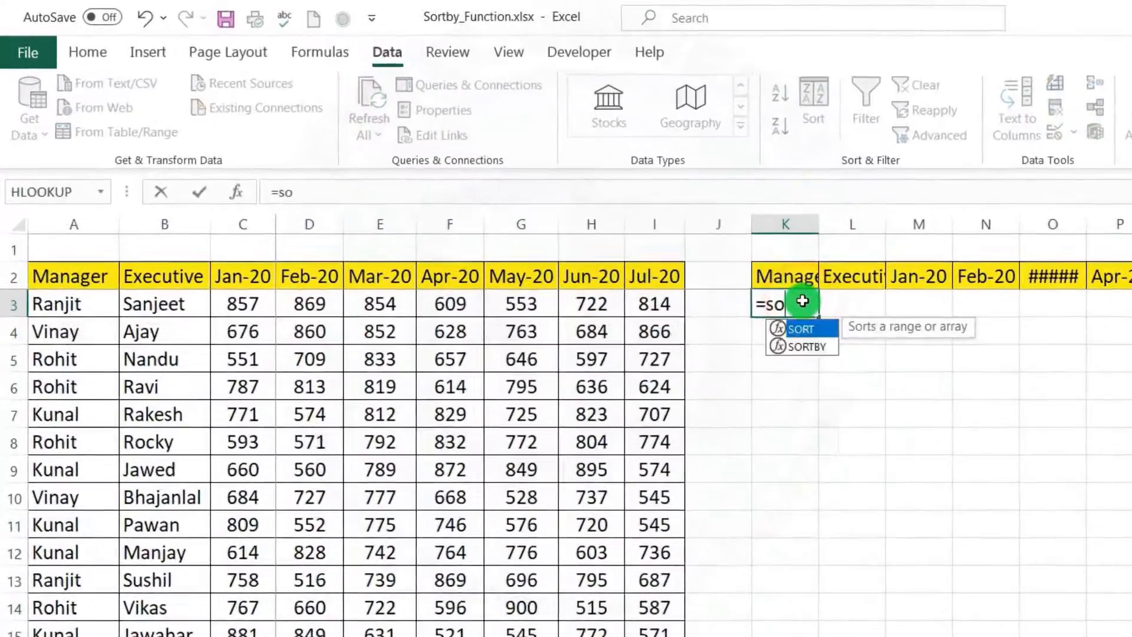
key(Tab)
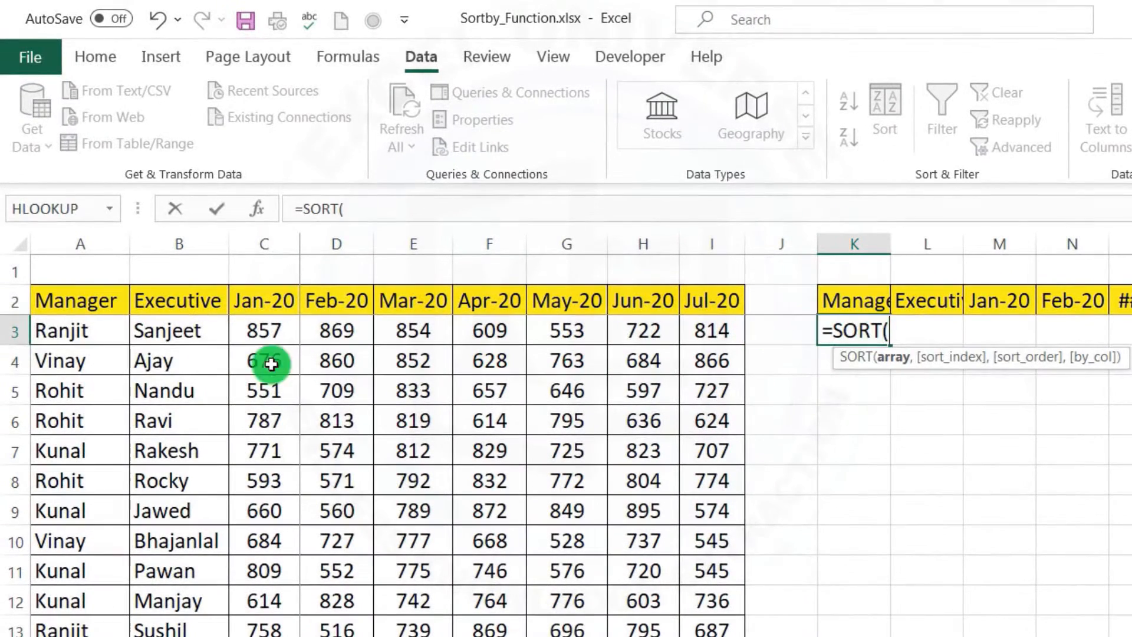
click(83, 304)
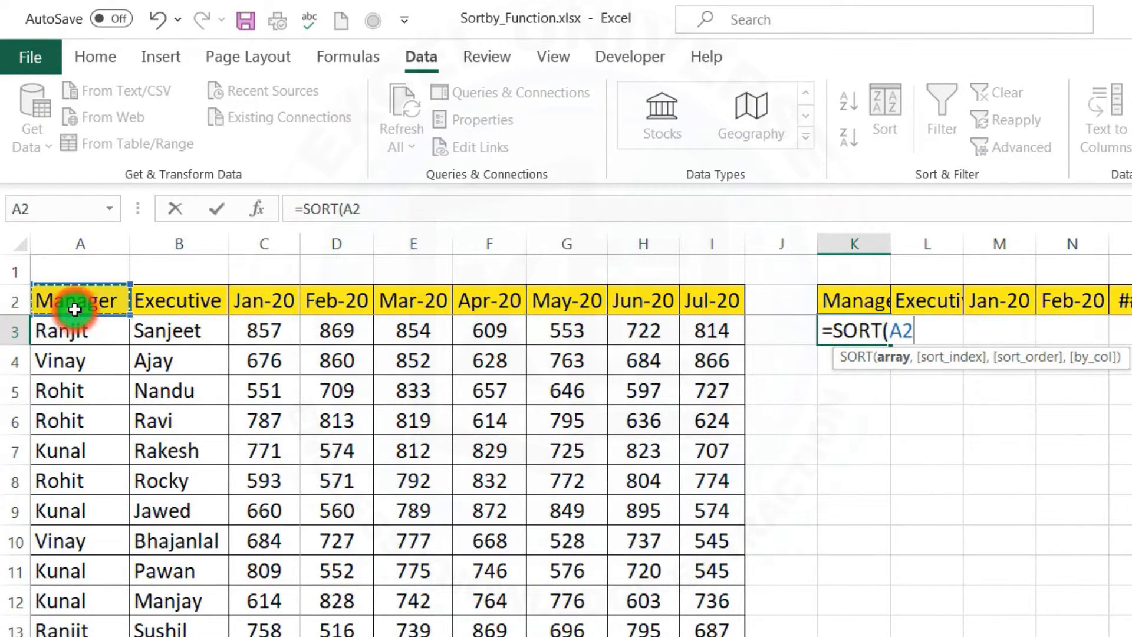
key(Down)
key(shift+Right)
key(ctrl+shift+Down)
key(shift+Right)
key(shift+Right)
key(shift+Right)
key(shift+Right)
key(shift+Right)
key(shift+Right)
key(shift+Right)
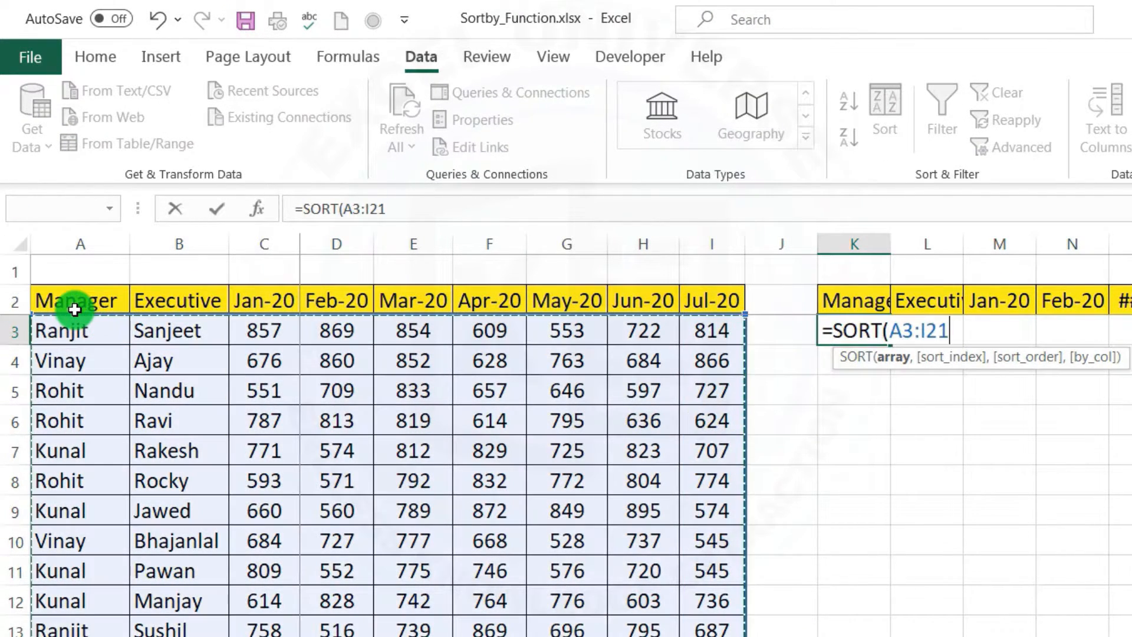
key(Return)
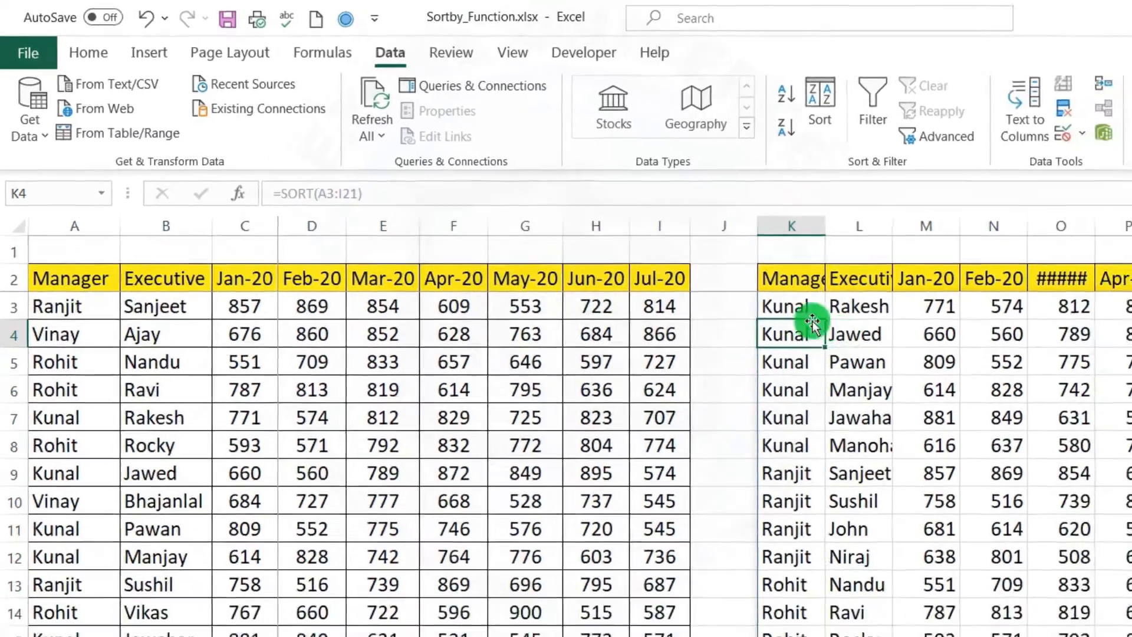
Set the Sort_index argument of the SORT formula in K3 to 2 and check the Executive column of the result.
click(792, 303)
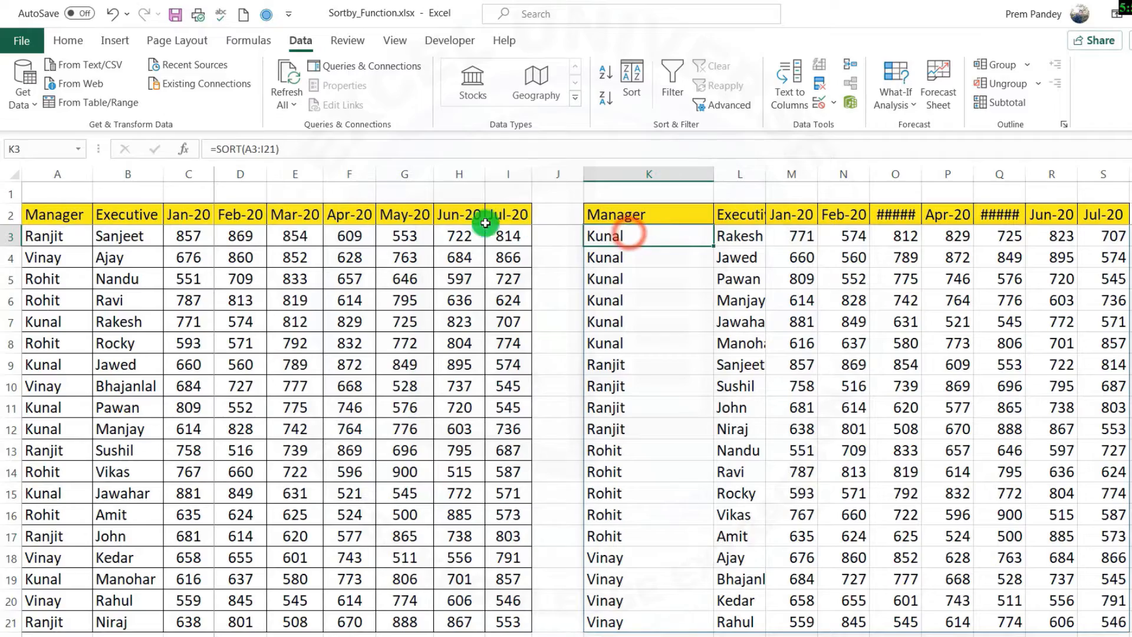
click(184, 148)
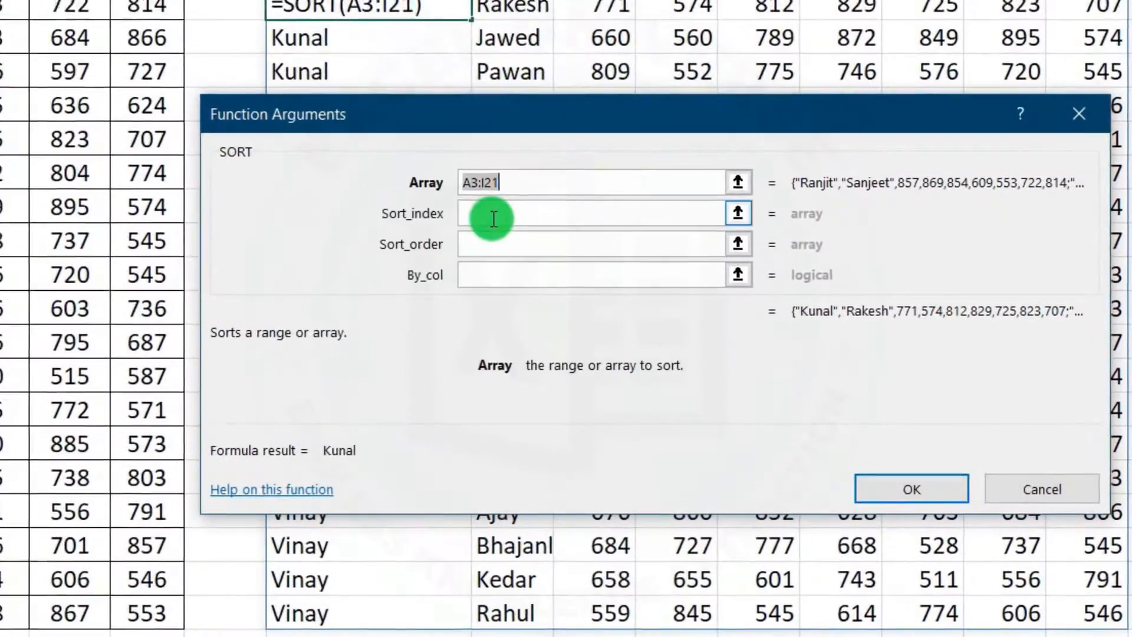
click(677, 342)
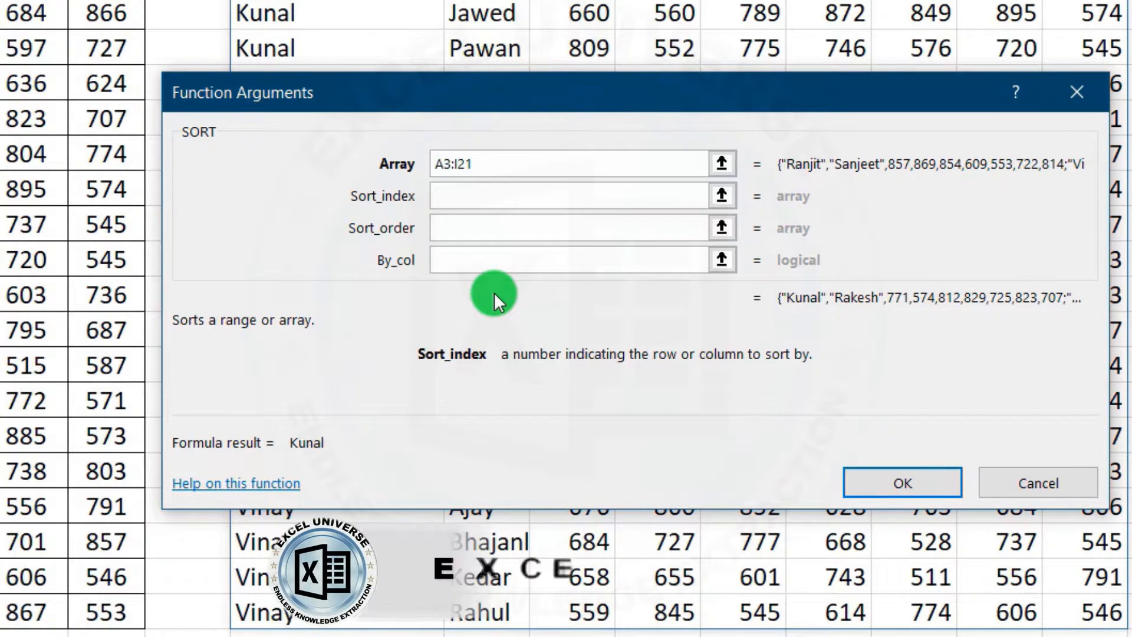
text(2)
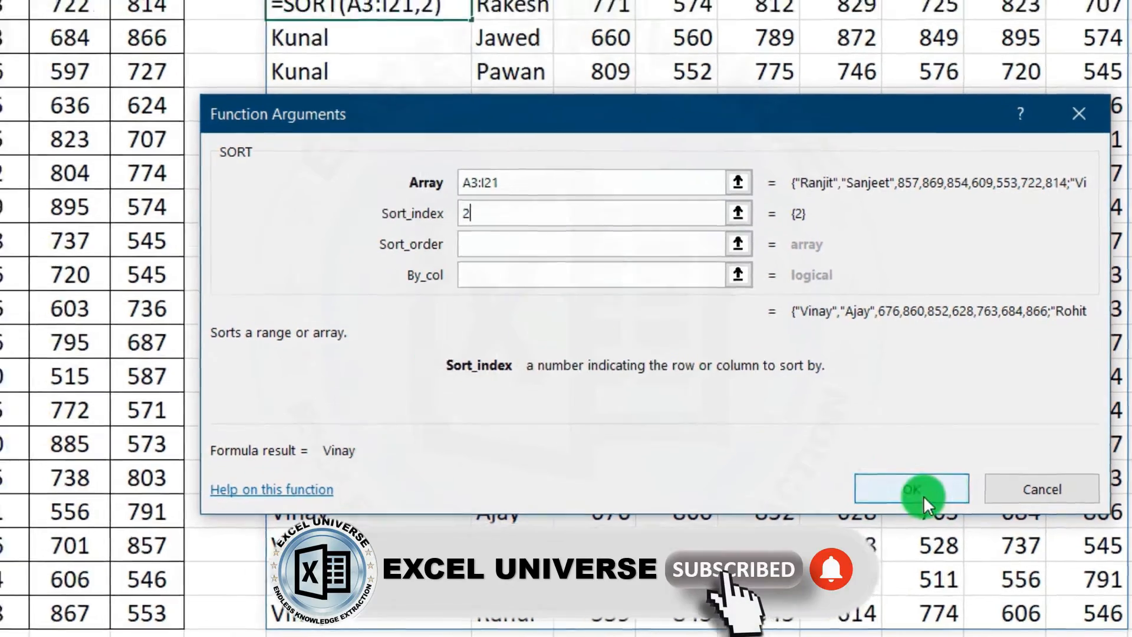
click(902, 483)
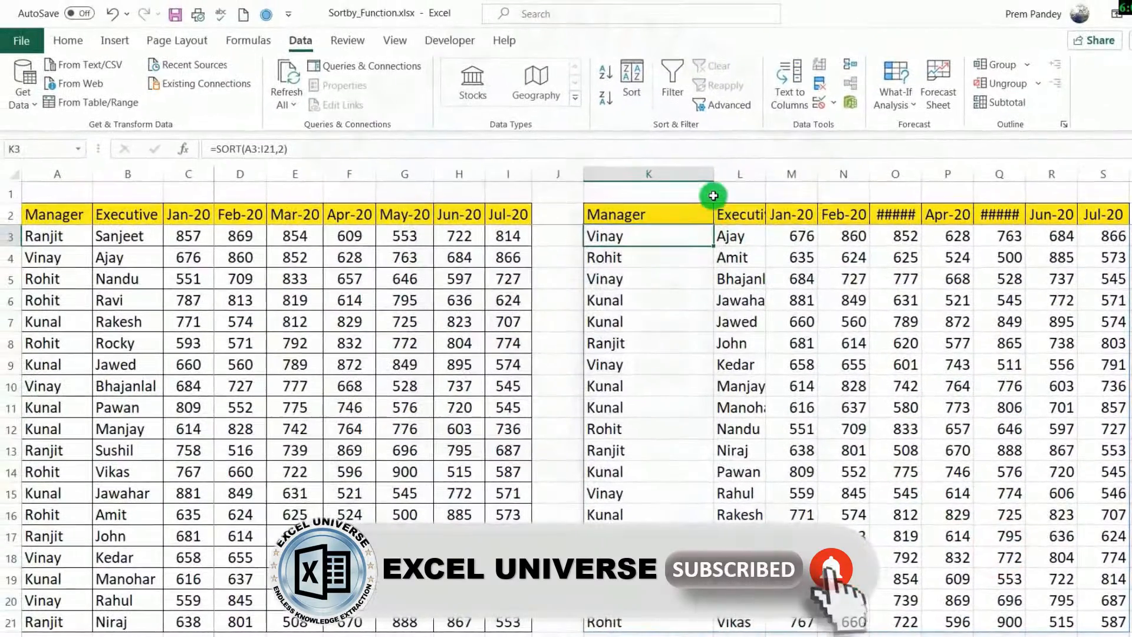
click(711, 128)
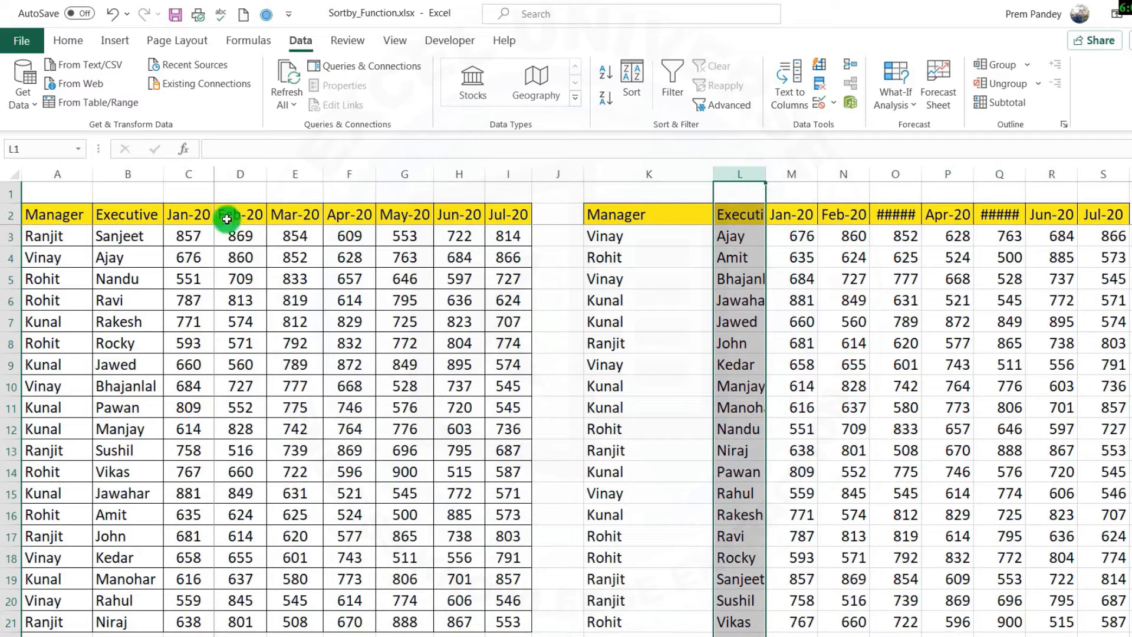
Delete columns K through S containing the copied headers and the SORT formula output.
click(111, 231)
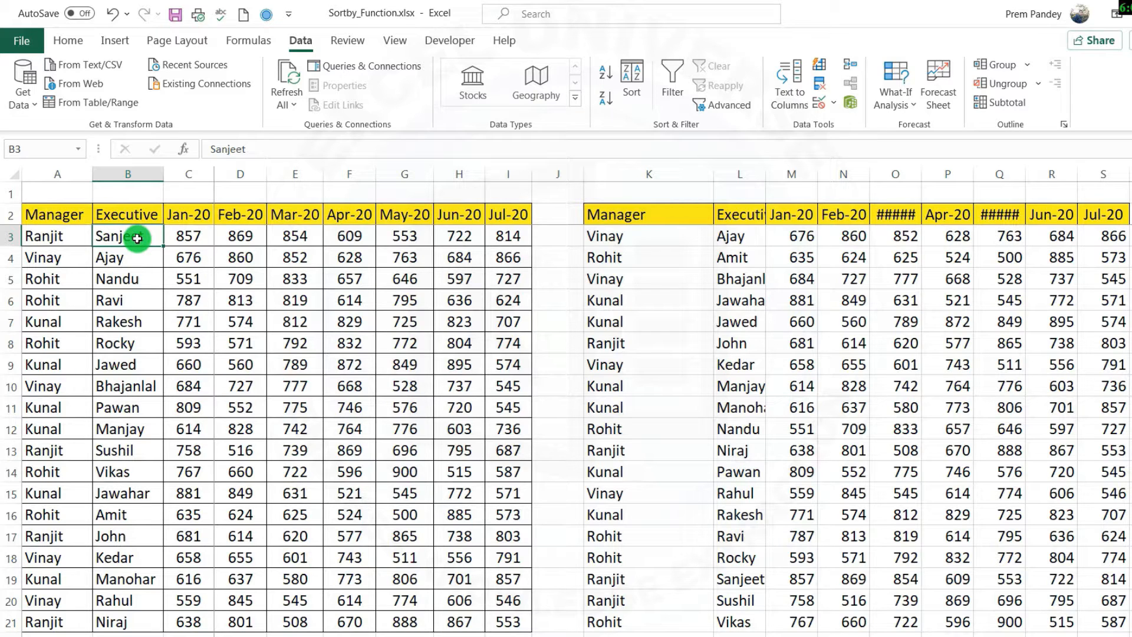
drag(48, 174, 457, 212)
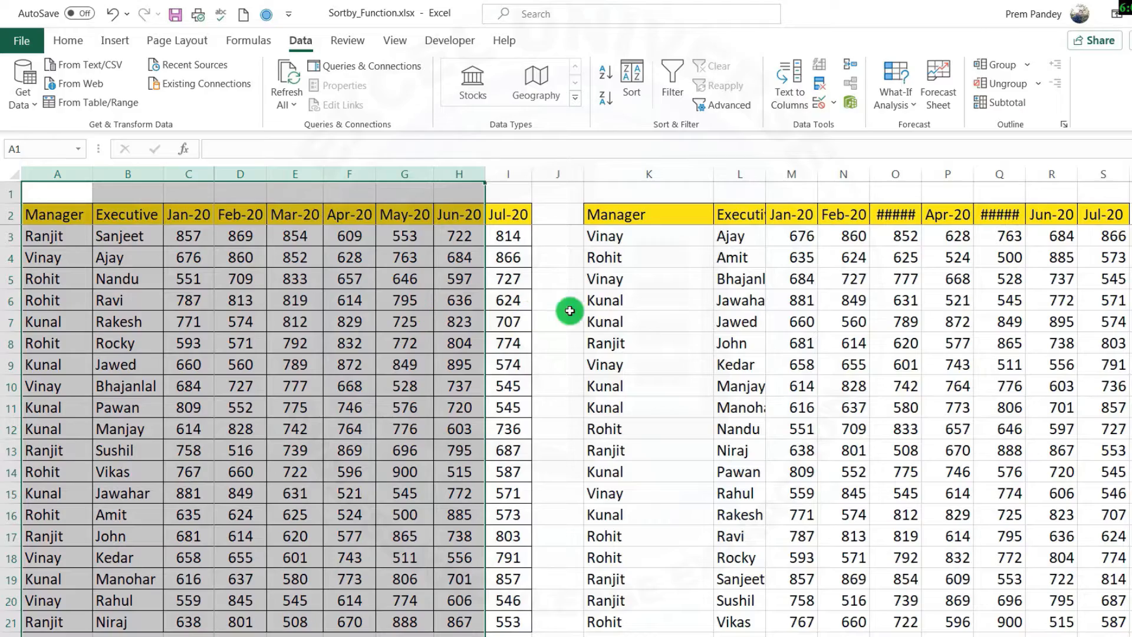
drag(627, 173, 1123, 177)
key(ctrl+minus)
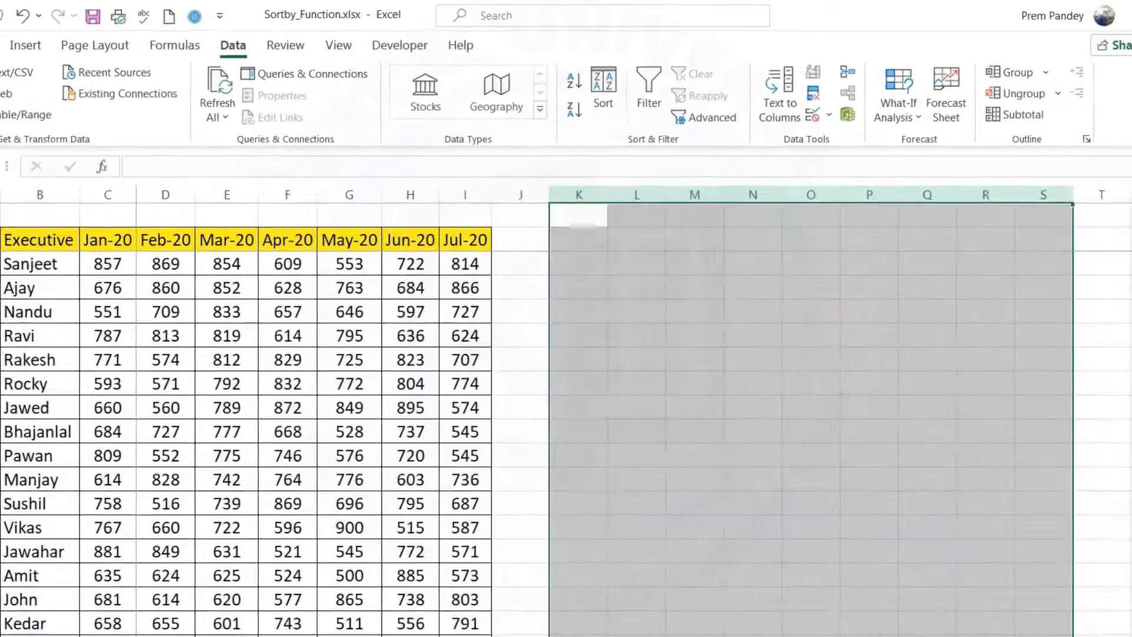
Start a custom sort of the original table with Manager as the first level, ordered A to Z.
click(410, 335)
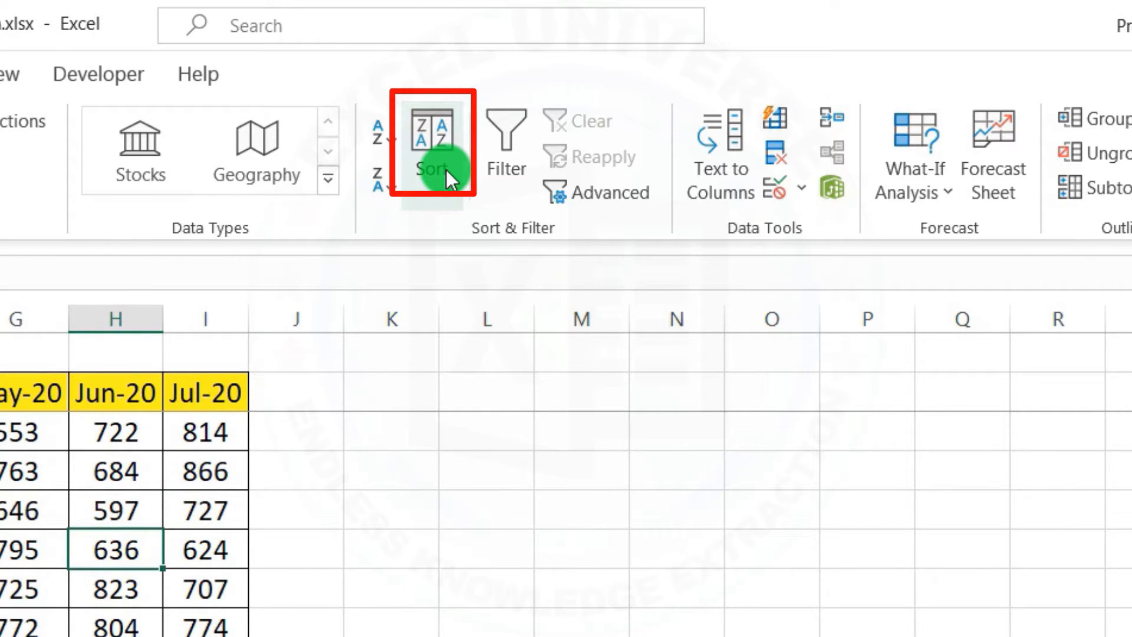
click(445, 169)
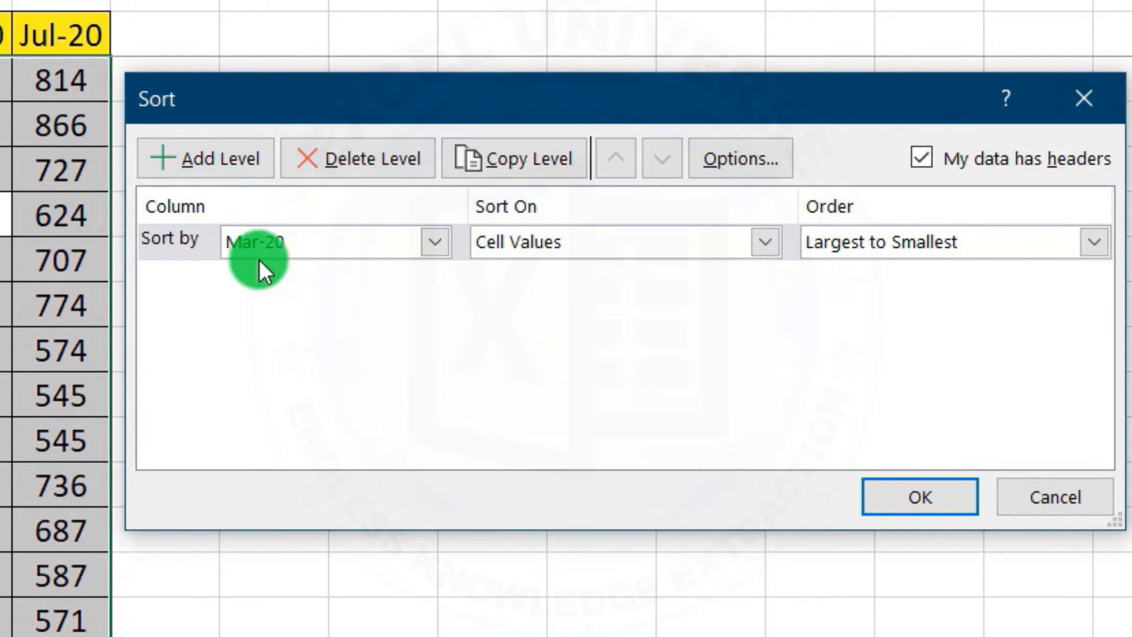
click(449, 246)
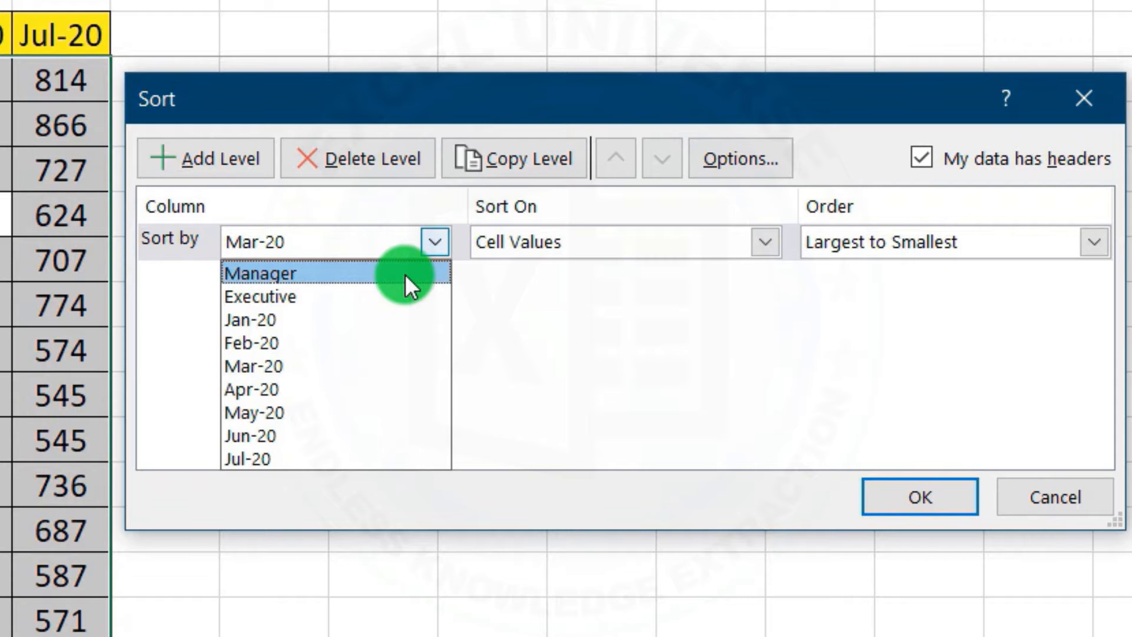
click(405, 274)
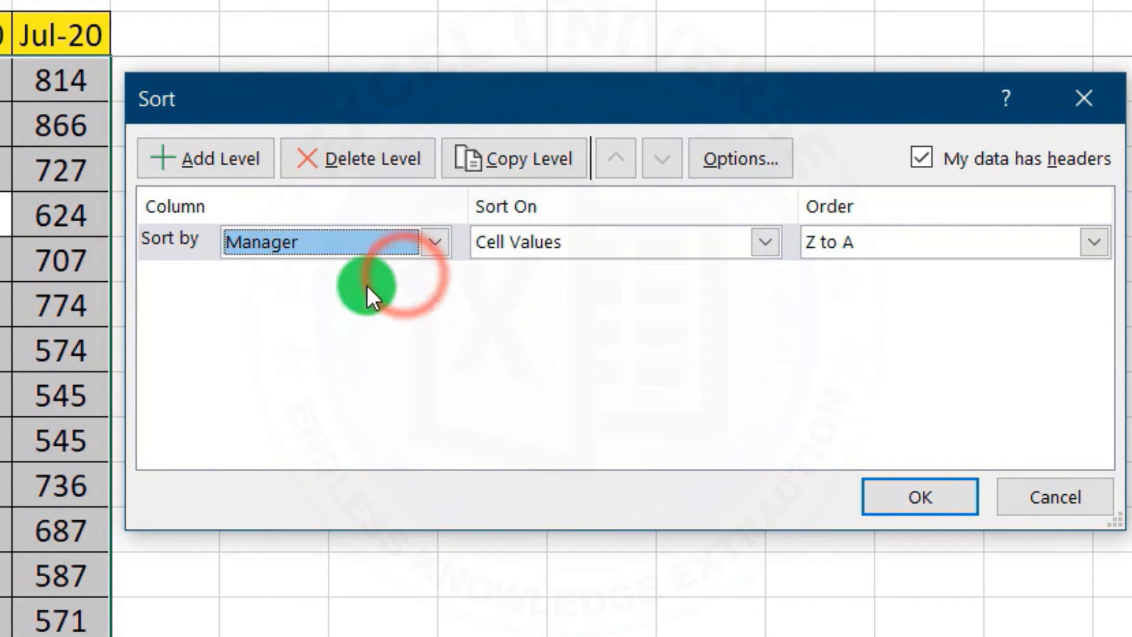
click(1094, 243)
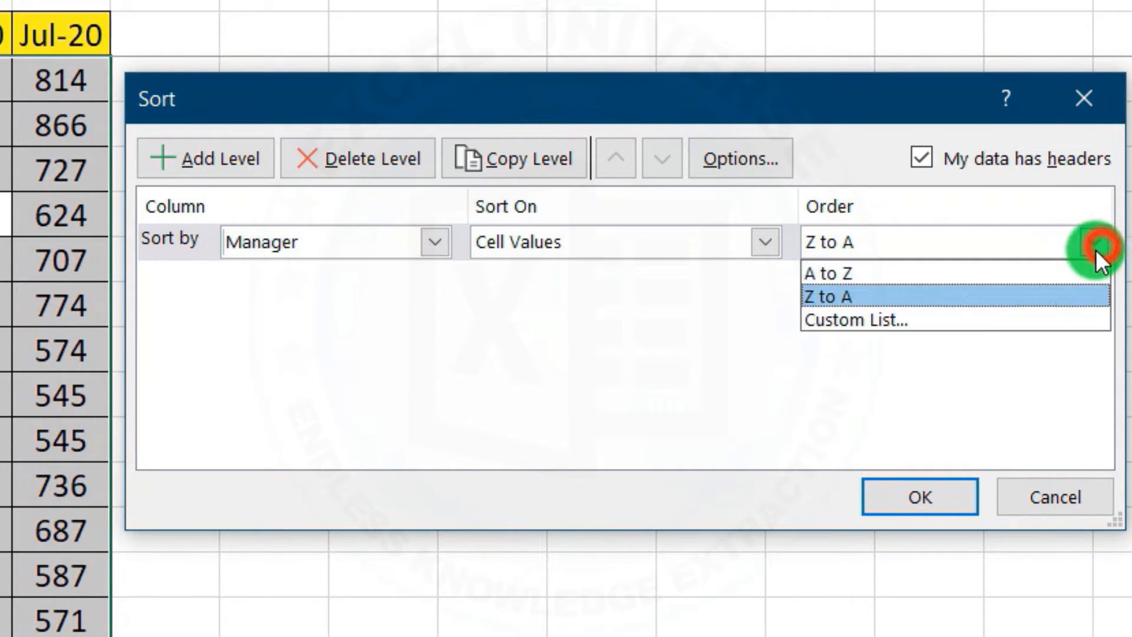
click(1009, 271)
Add a second sort level on the Executive column, keeping cell values ordered A to Z.
click(199, 158)
click(433, 278)
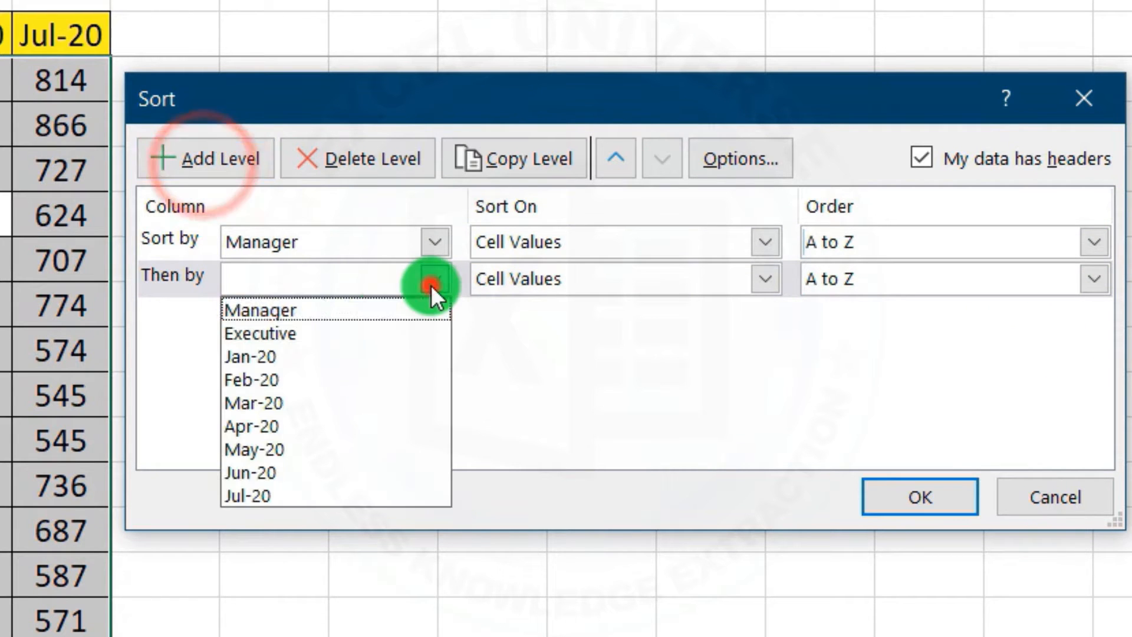
click(365, 326)
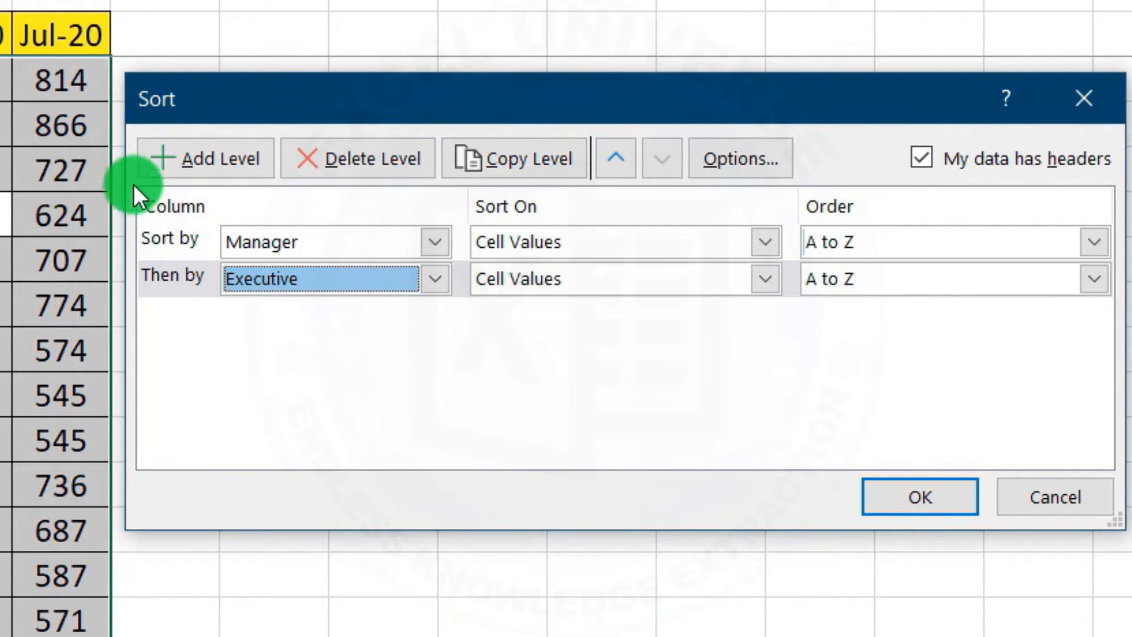
Add a third sort level on the Jul-20 column, ordered Largest to Smallest.
click(178, 157)
click(429, 322)
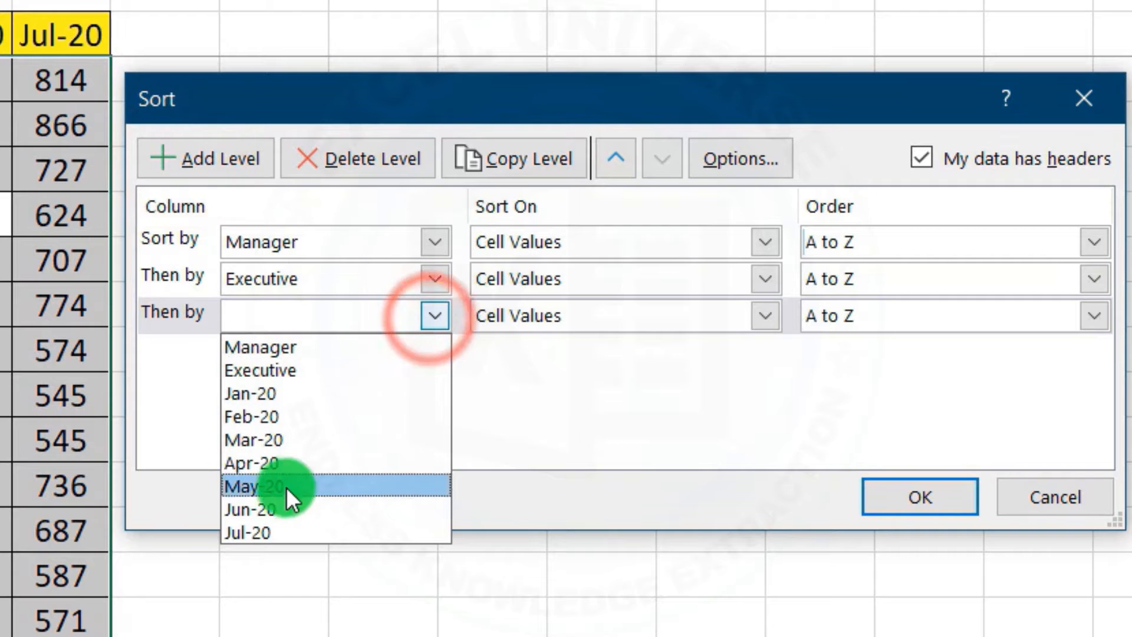
click(280, 523)
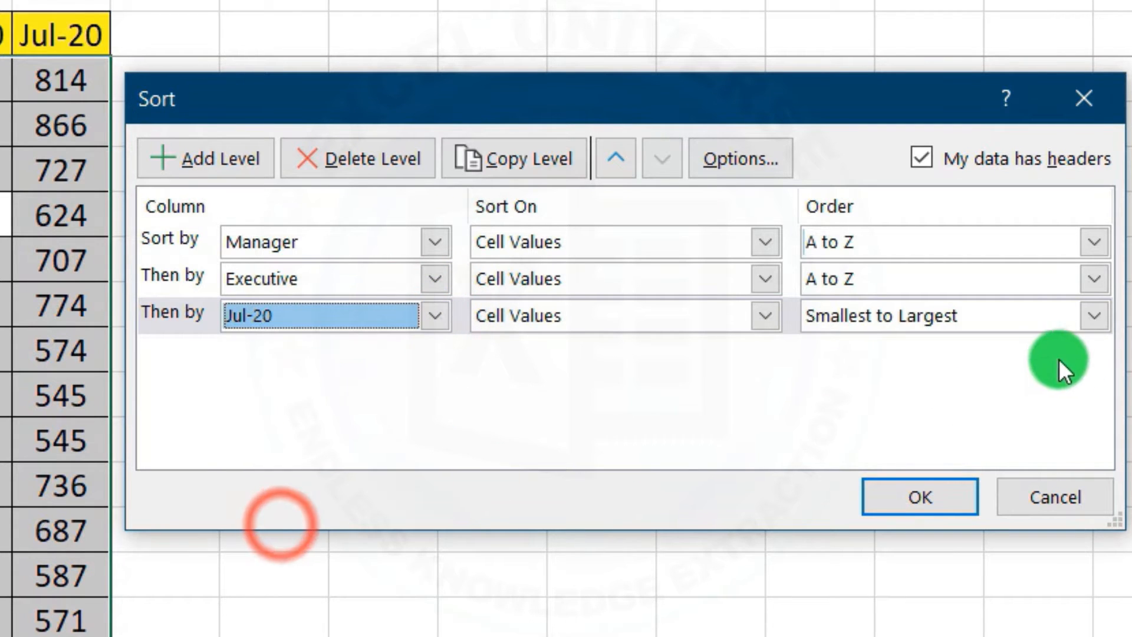
click(1094, 316)
click(999, 369)
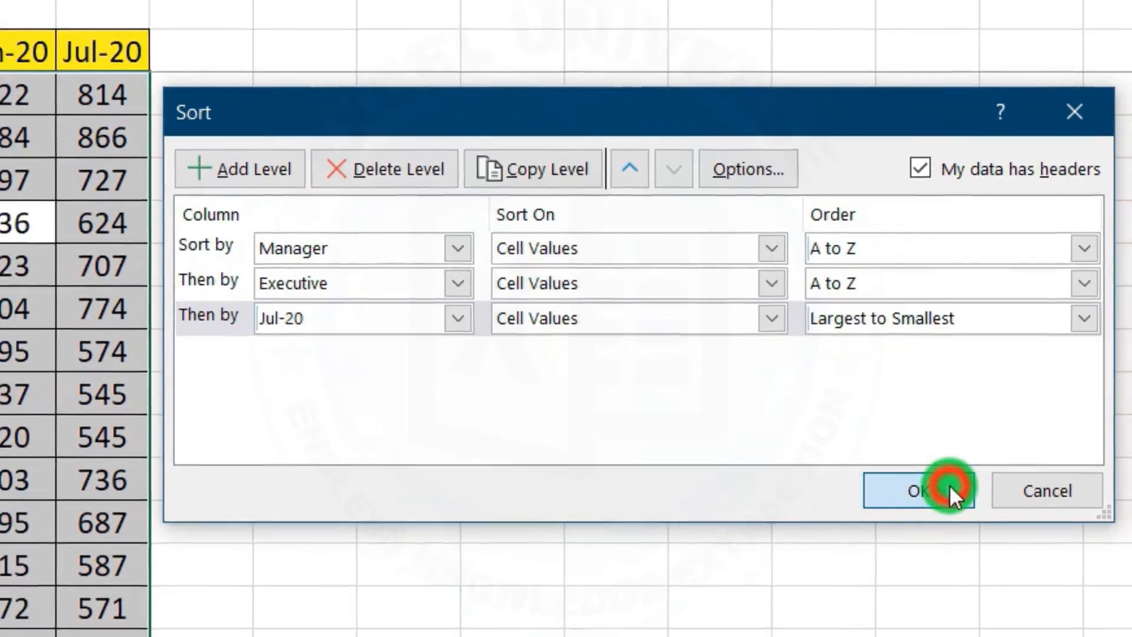
Apply the three-level sort to the original table and review the sorted rows.
click(952, 490)
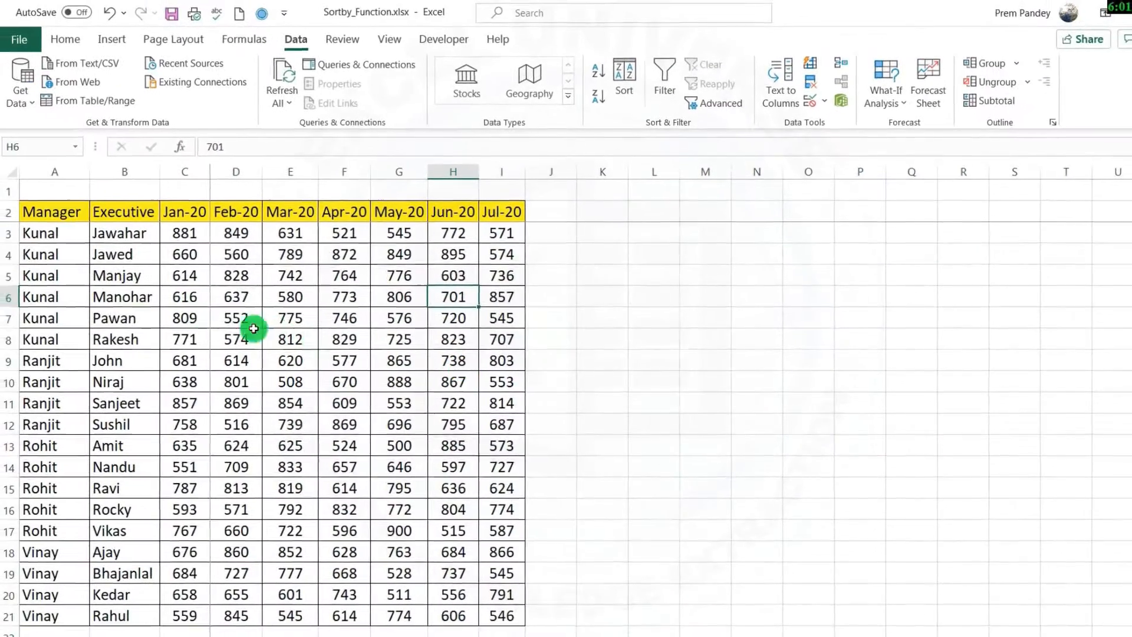
drag(52, 237, 133, 557)
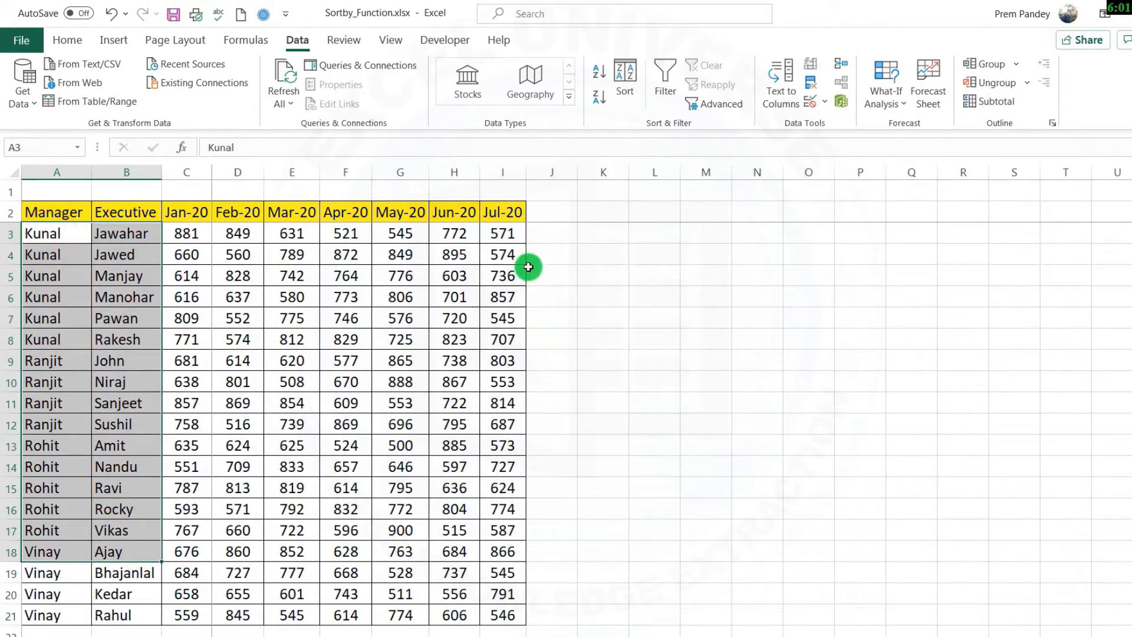
drag(57, 210, 475, 455)
click(475, 454)
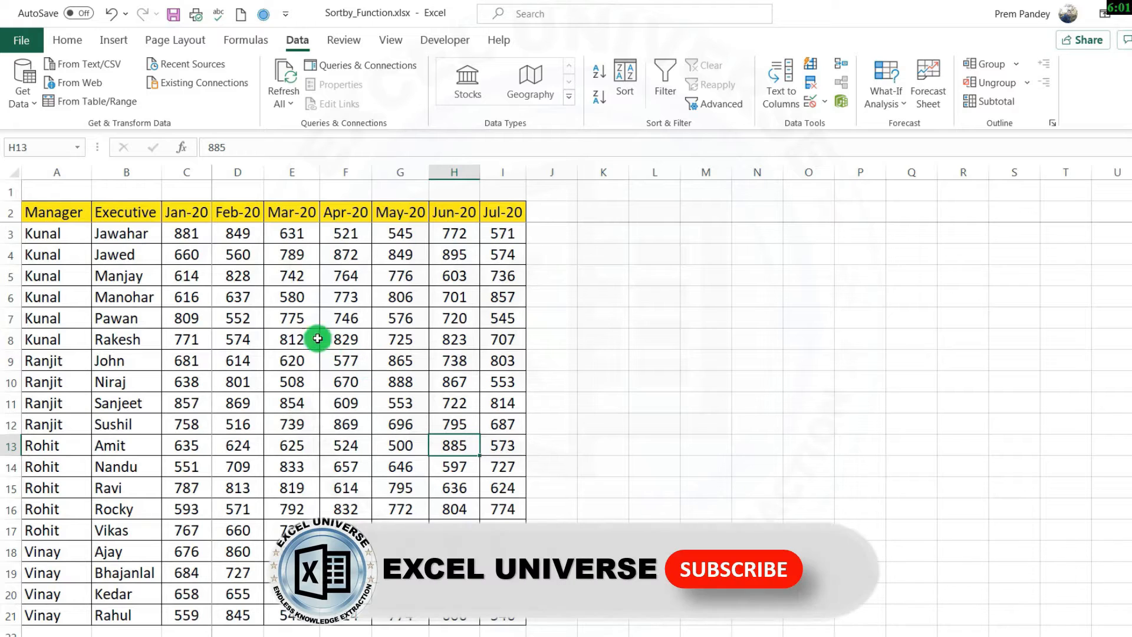
Copy the header row A2:I2 to L2 and fit the Executive column's width to its content.
drag(79, 219, 498, 212)
key(ctrl+c)
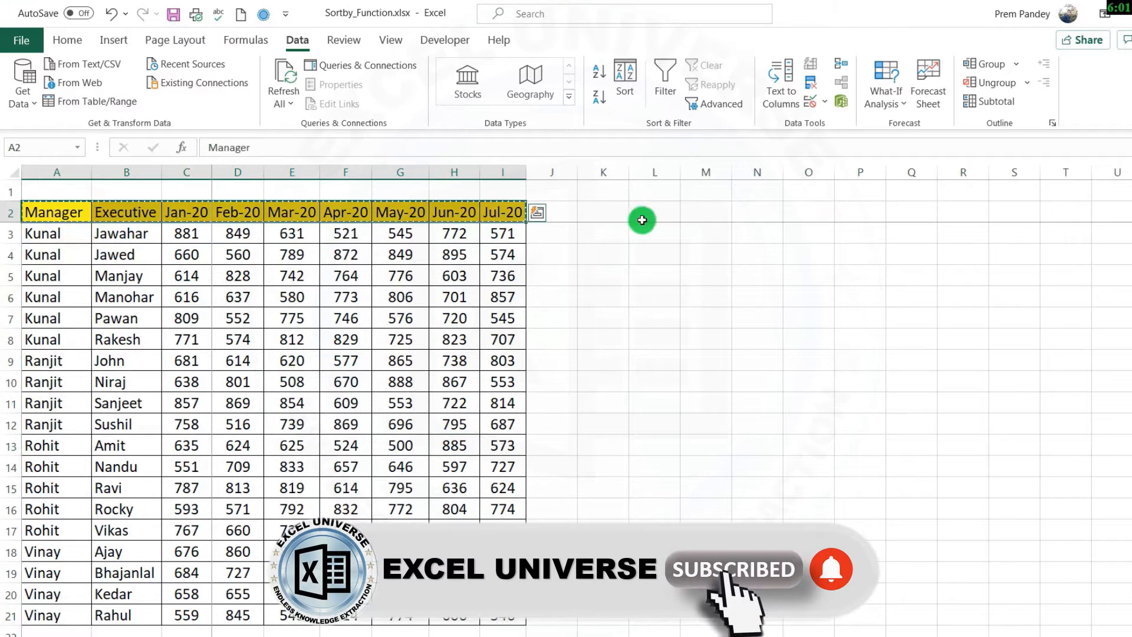
click(658, 211)
key(ctrl+v)
key(ctrl+space)
double_click(727, 171)
Try a SORTBY formula in L3 that sorts A3:I21 by the Manager range A3:A21, and clear its output.
click(684, 233)
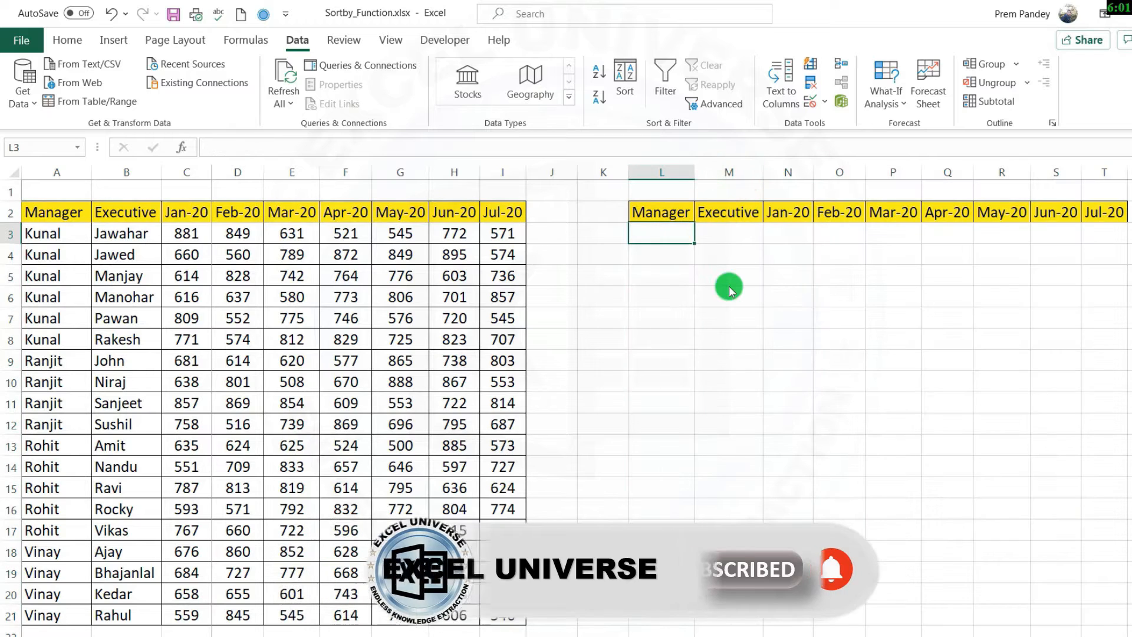
text(=)
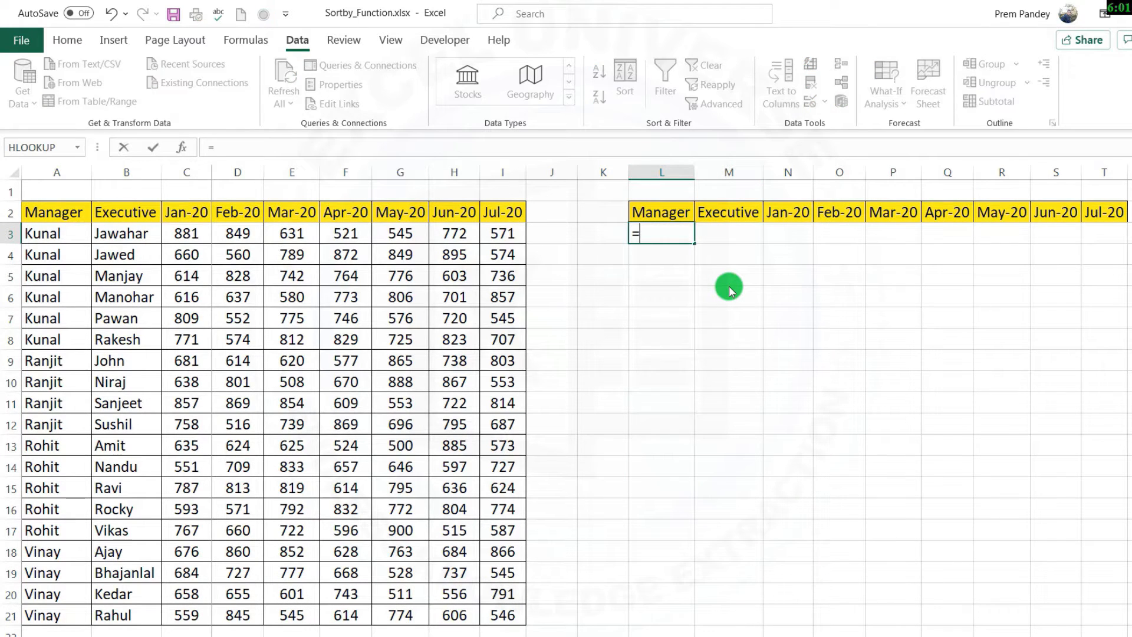
text(sortby)
key(Tab)
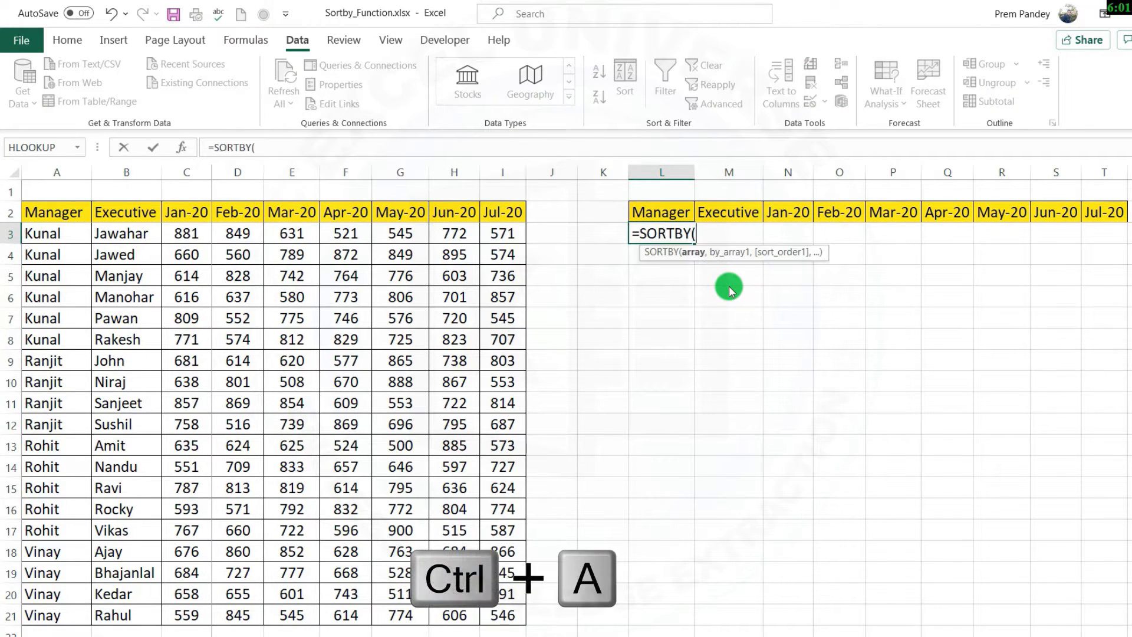
key(ctrl+a)
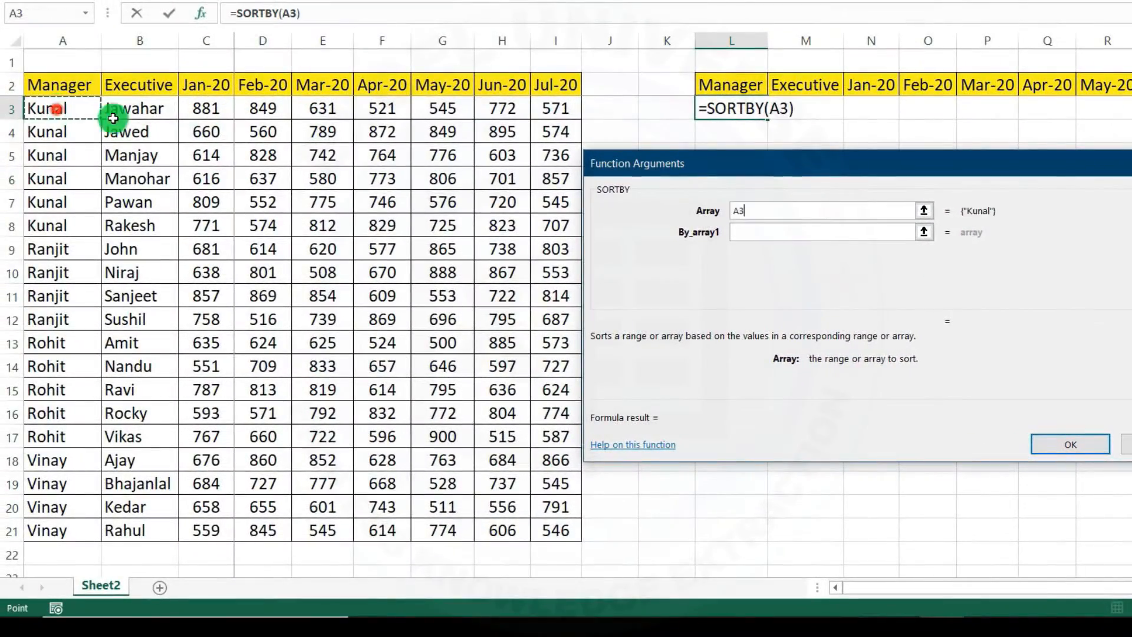
drag(113, 118, 571, 531)
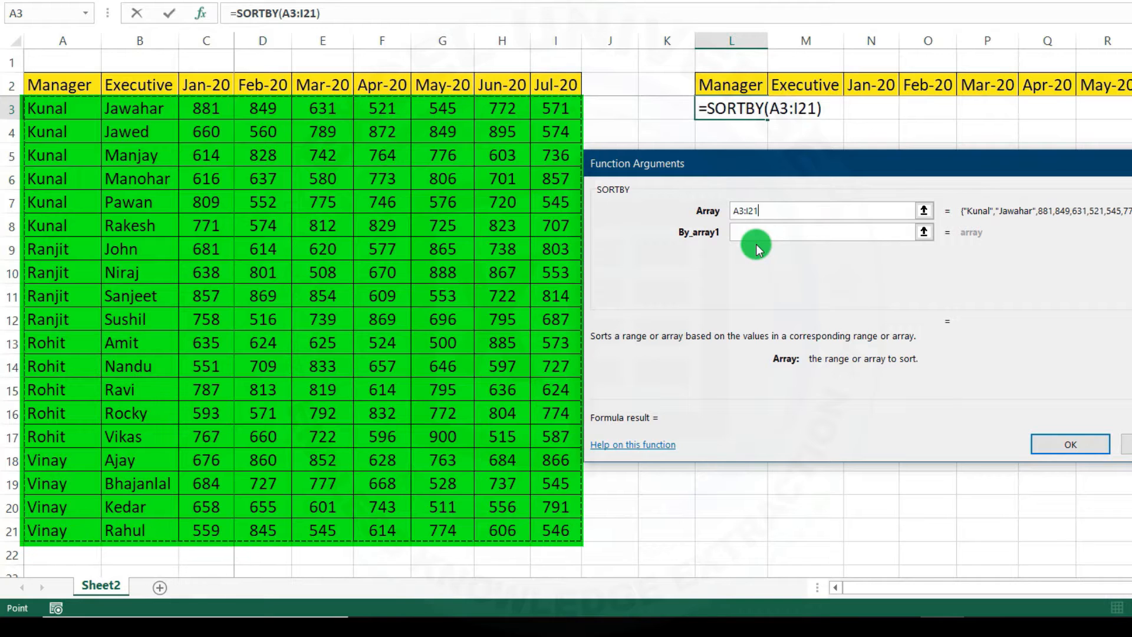
click(757, 233)
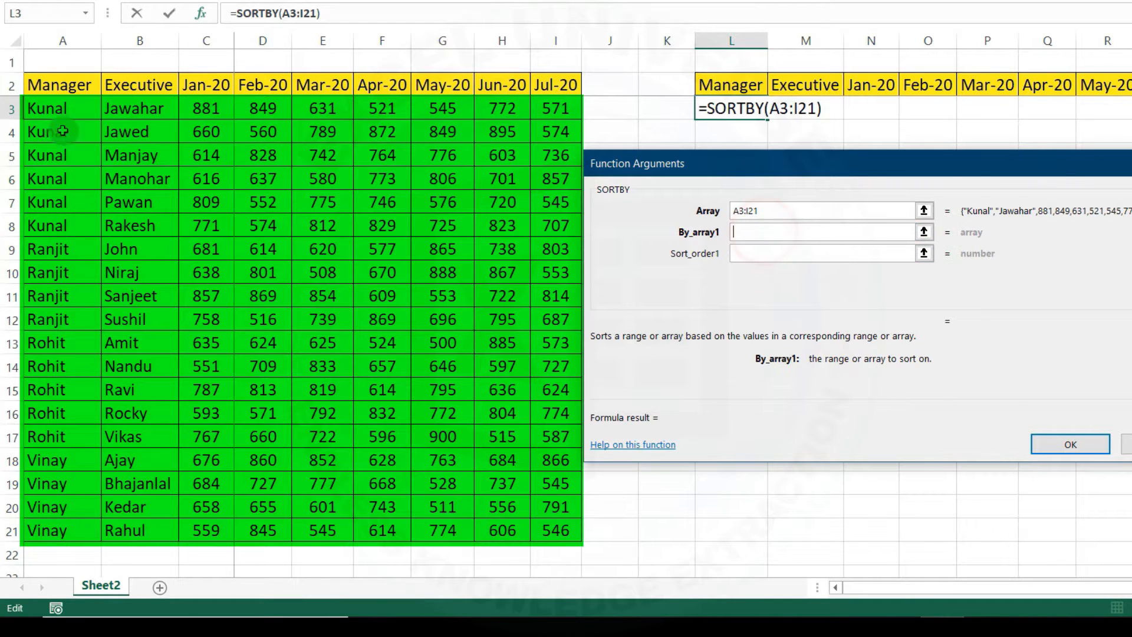
drag(75, 108, 76, 530)
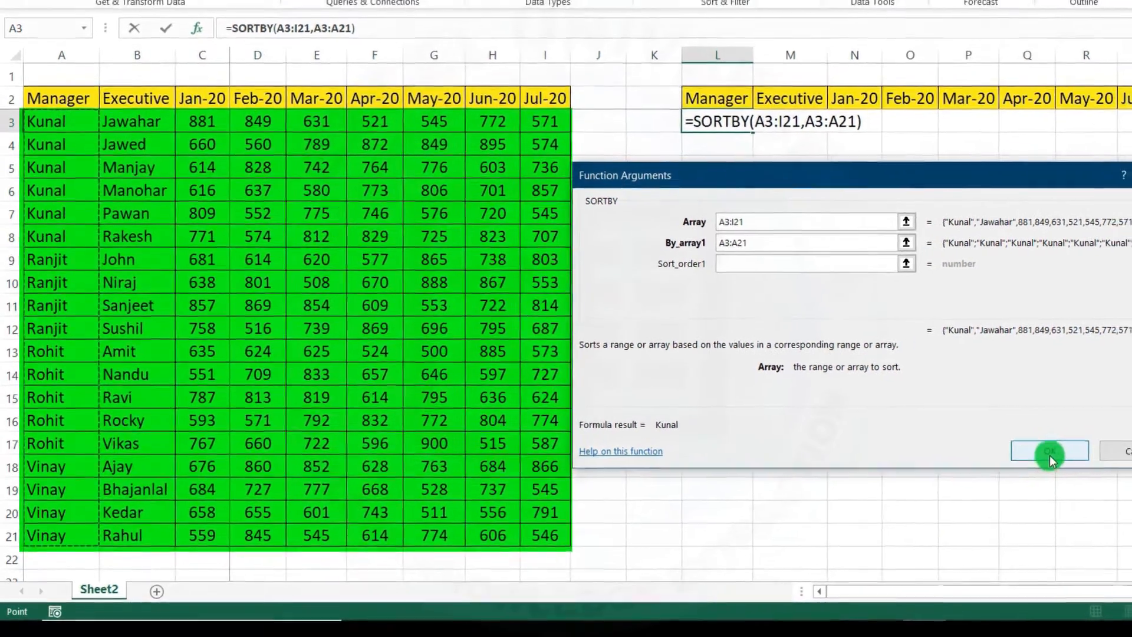
click(1070, 444)
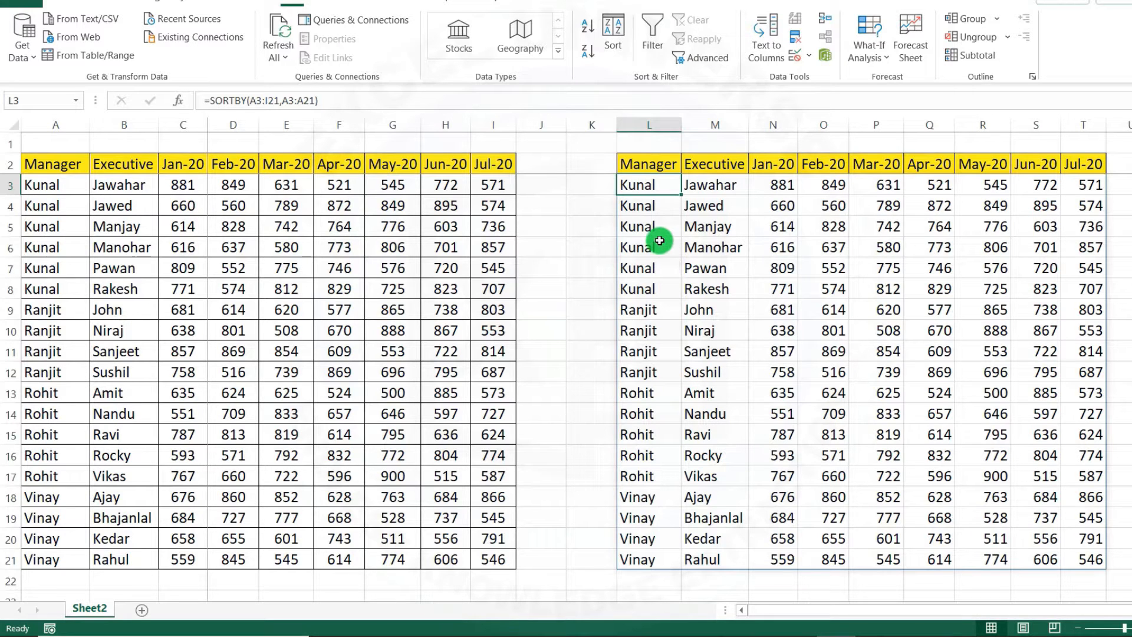
key(Delete)
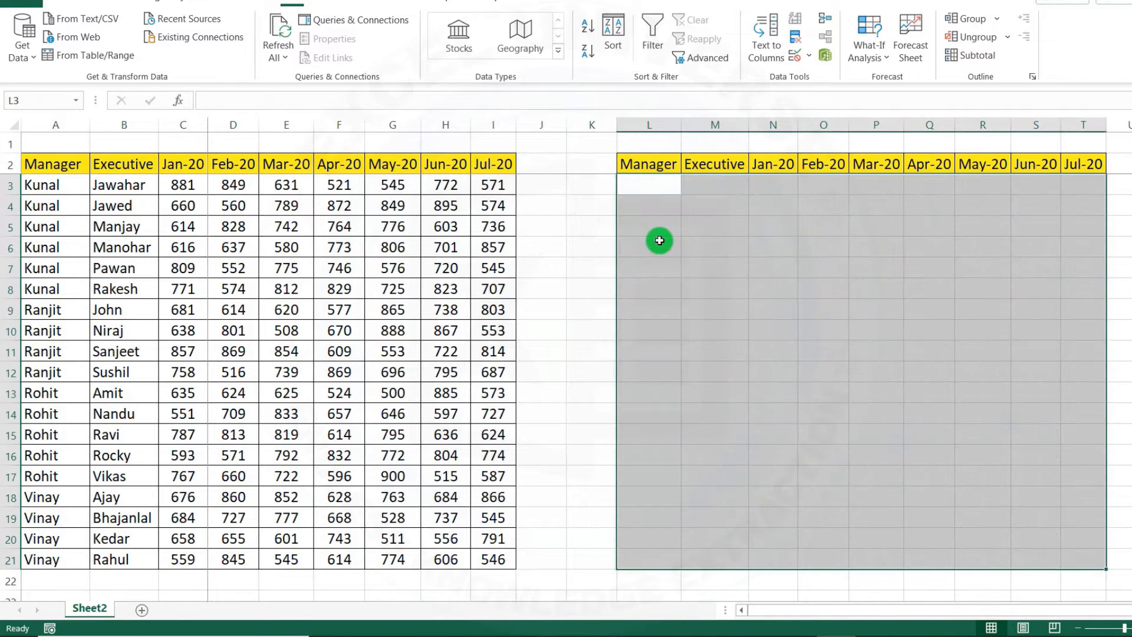
Start a SORTBY formula in L3 through its function arguments, with A3:I21 as the array to sort.
text(=so)
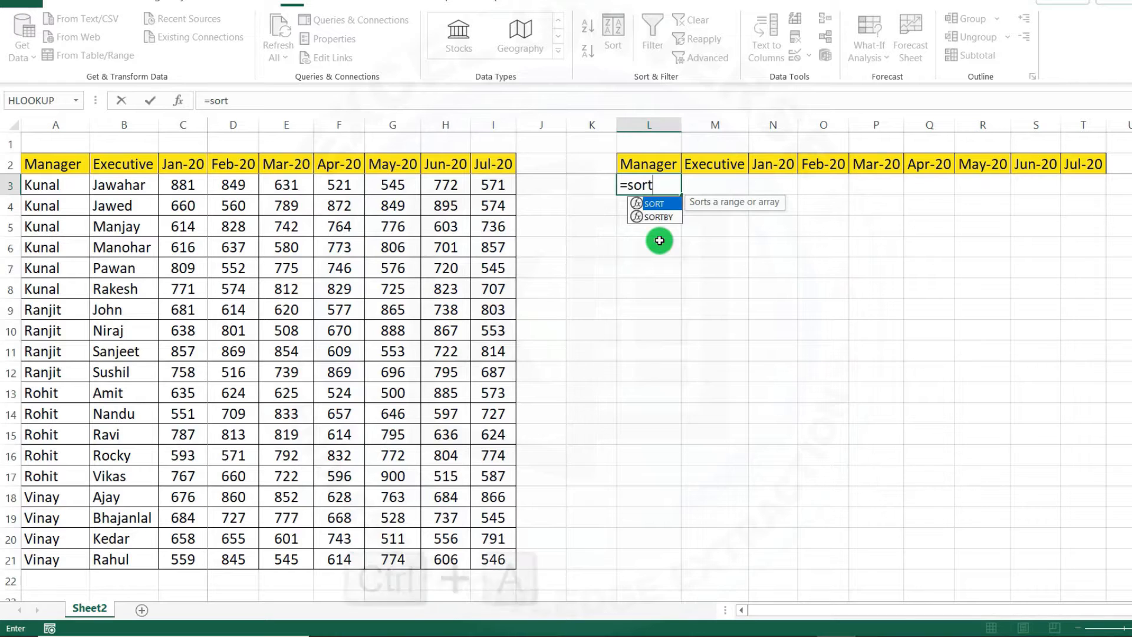
text(rt)
key(Down)
key(Tab)
key(ctrl+a)
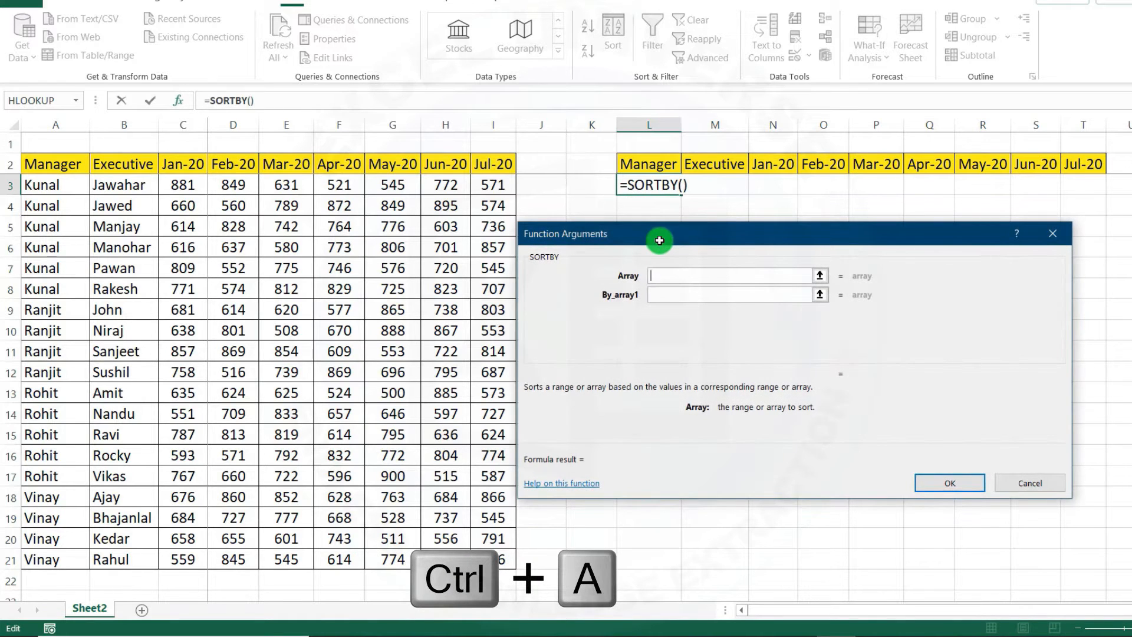
click(75, 166)
key(Down)
key(shift+Right)
key(ctrl+shift+Right)
key(ctrl+shift+Down)
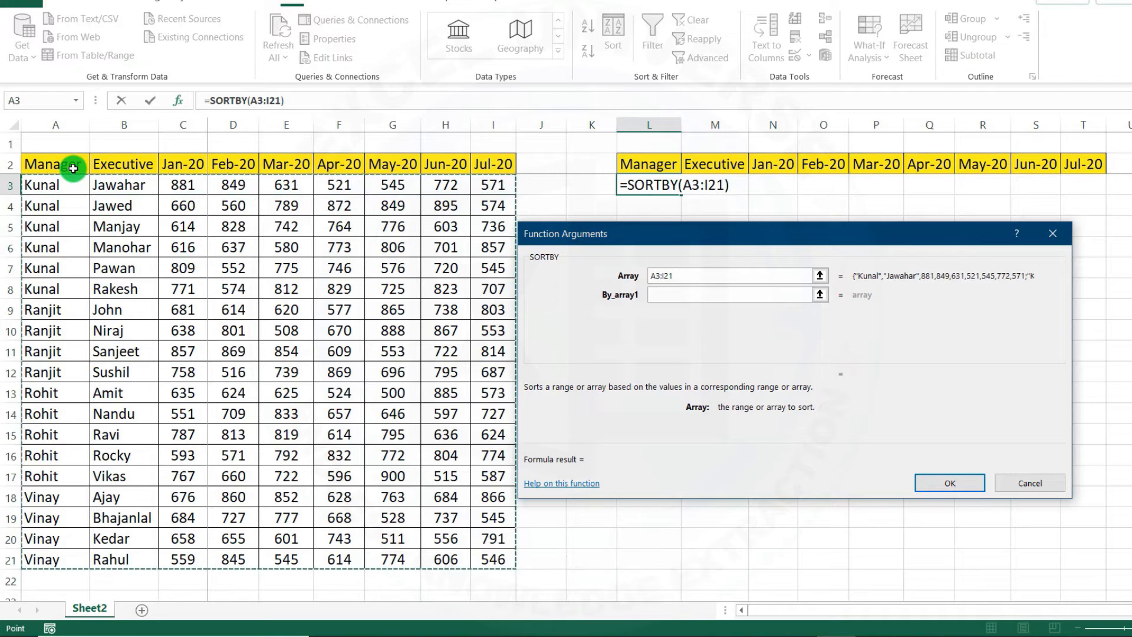
Use the Manager range A3:A21 as the first sort-by array and enter the SORTBY formula.
click(684, 295)
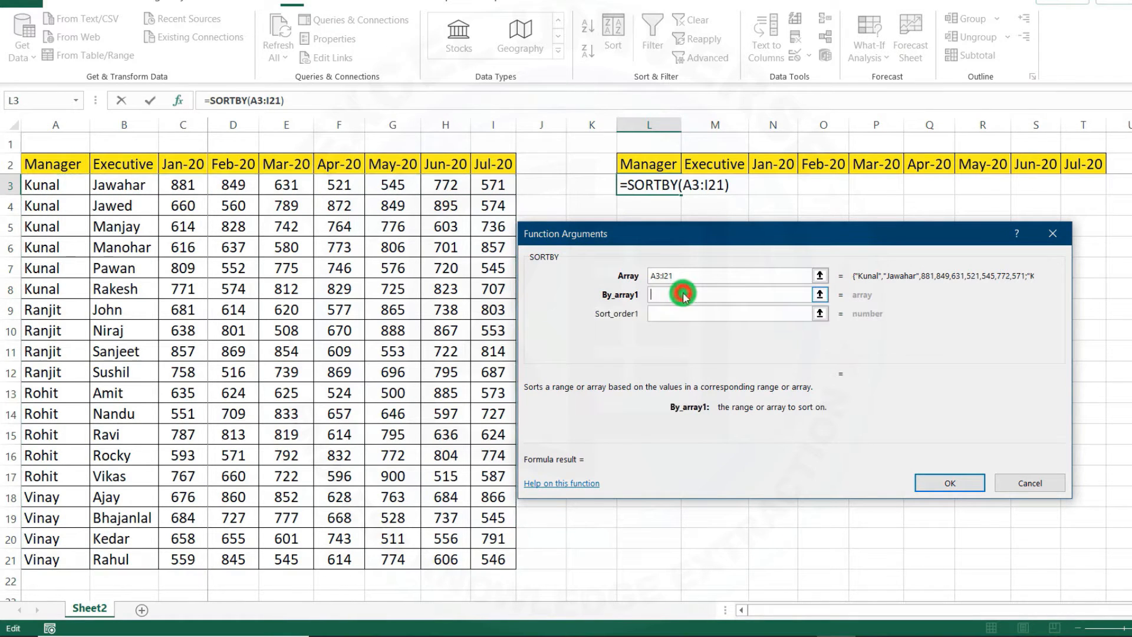
drag(47, 190, 27, 560)
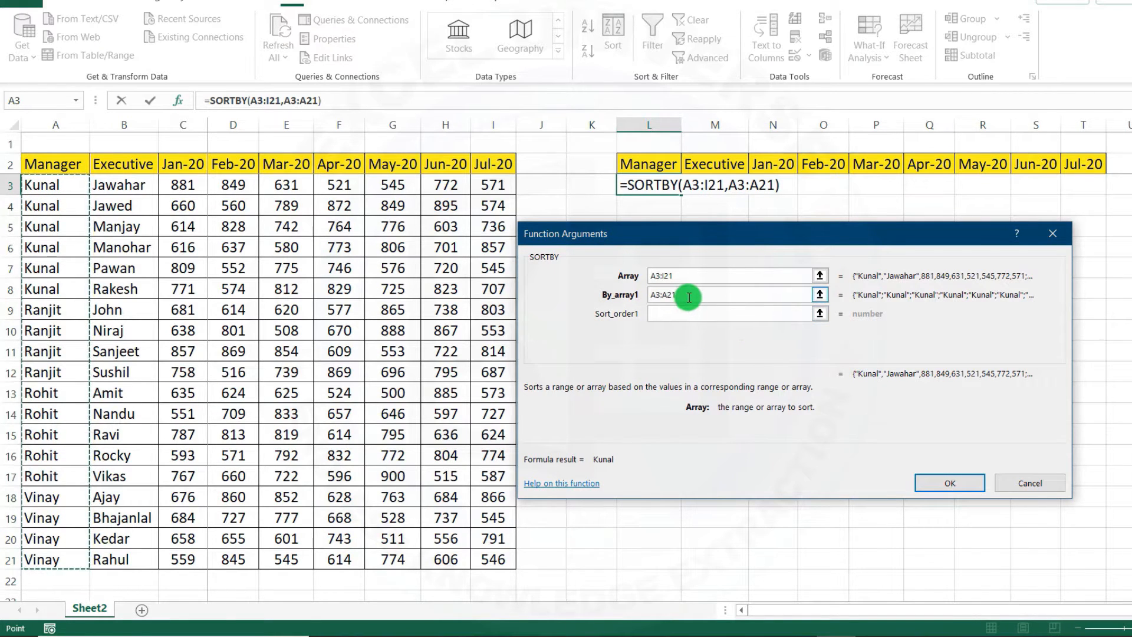
click(952, 483)
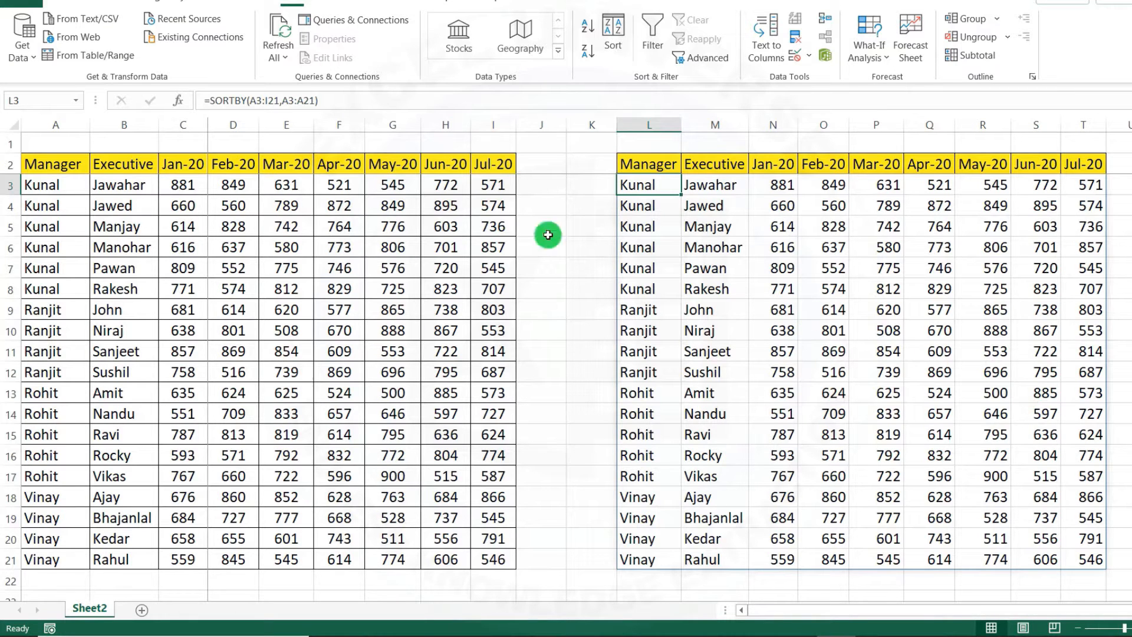
Reopen the arguments of the SORTBY formula in L3 and set Sort_order1 to 1 for ascending Manager order.
click(178, 100)
click(683, 295)
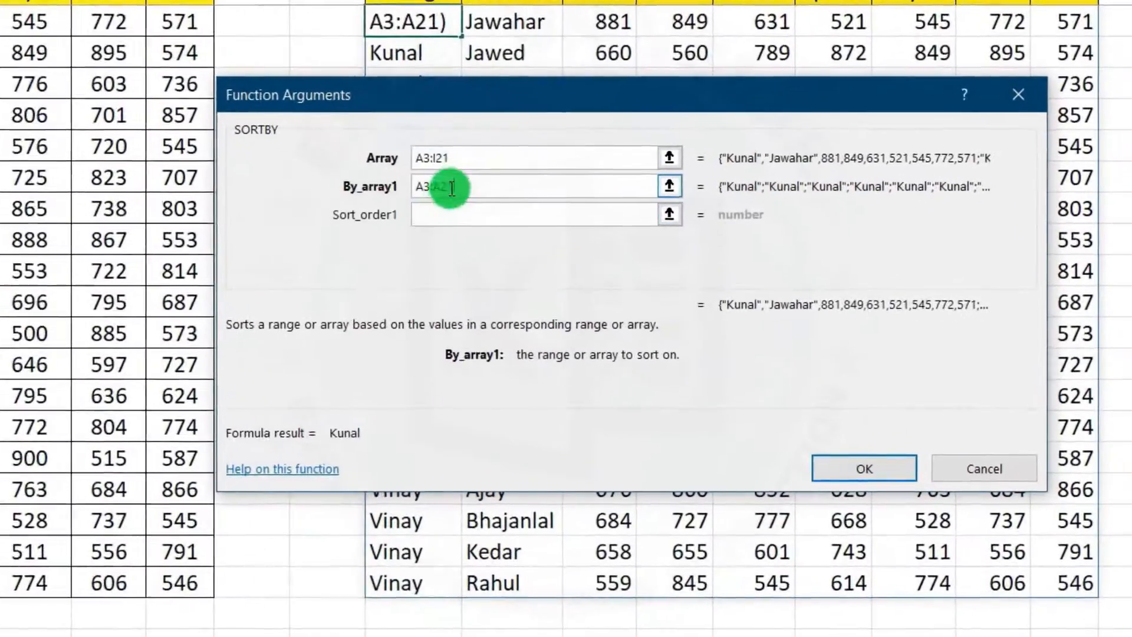
click(567, 236)
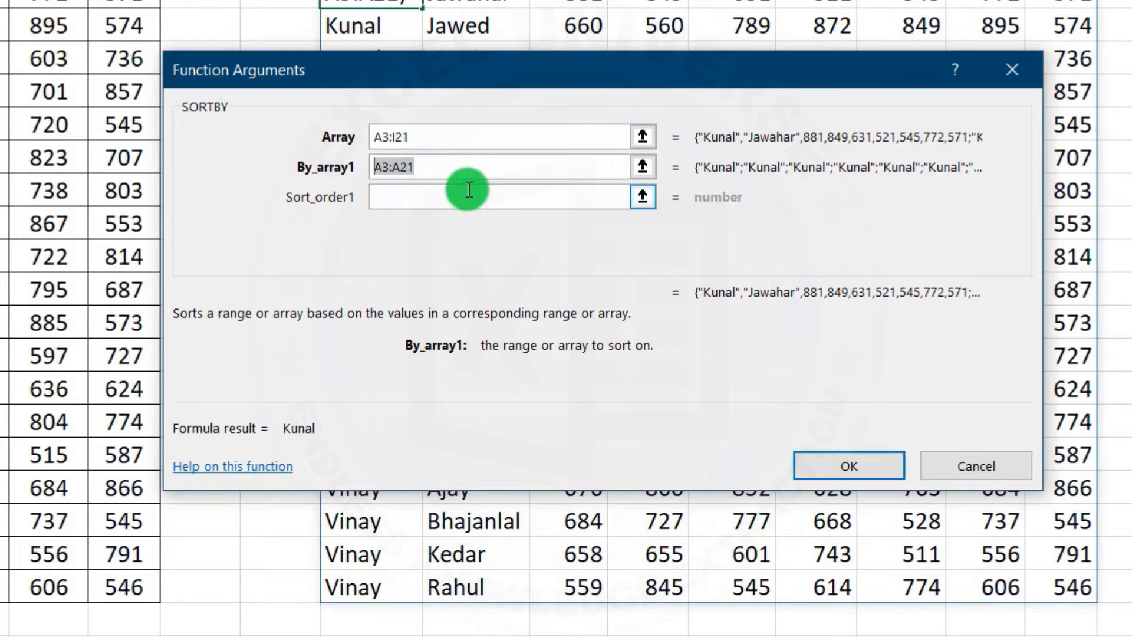
click(403, 200)
text(-1)
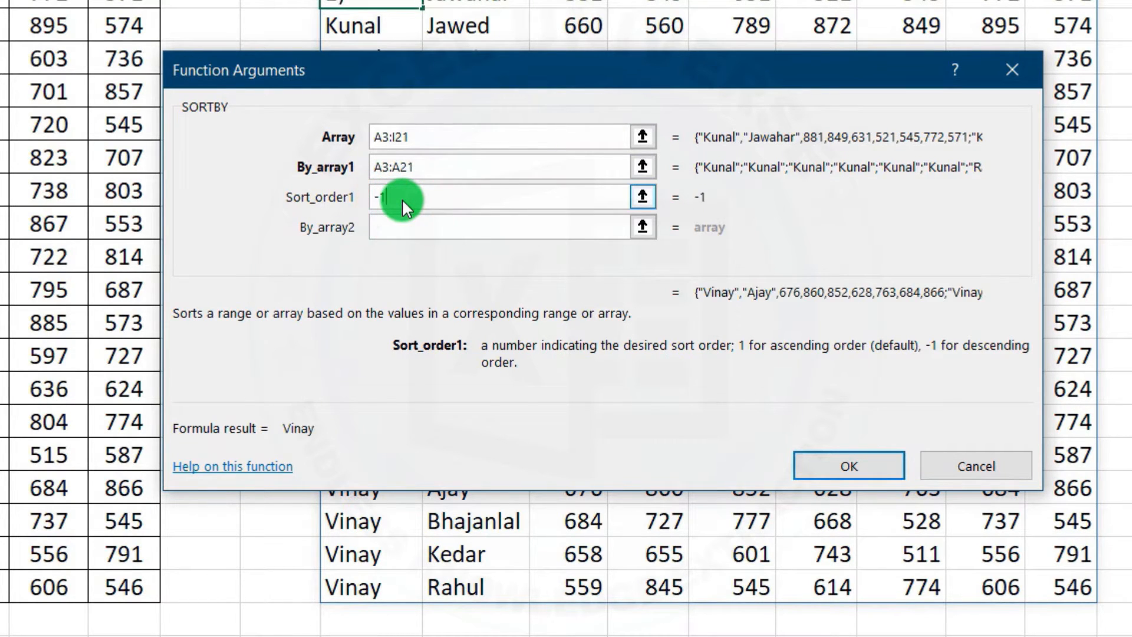
key(BackSpace)
key(BackSpace)
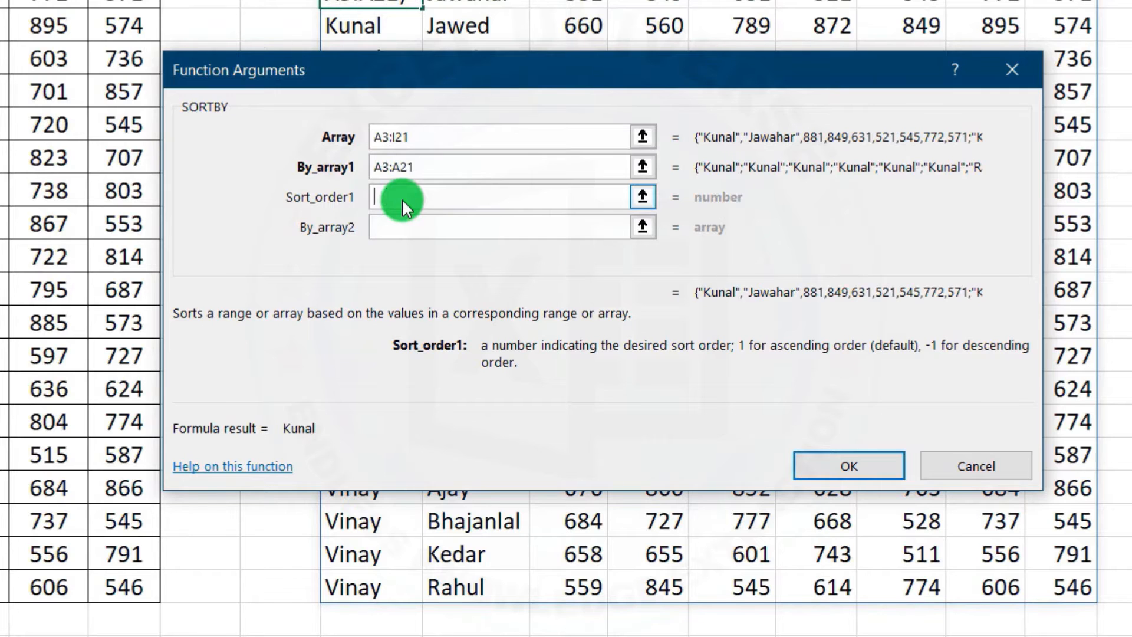
text(1)
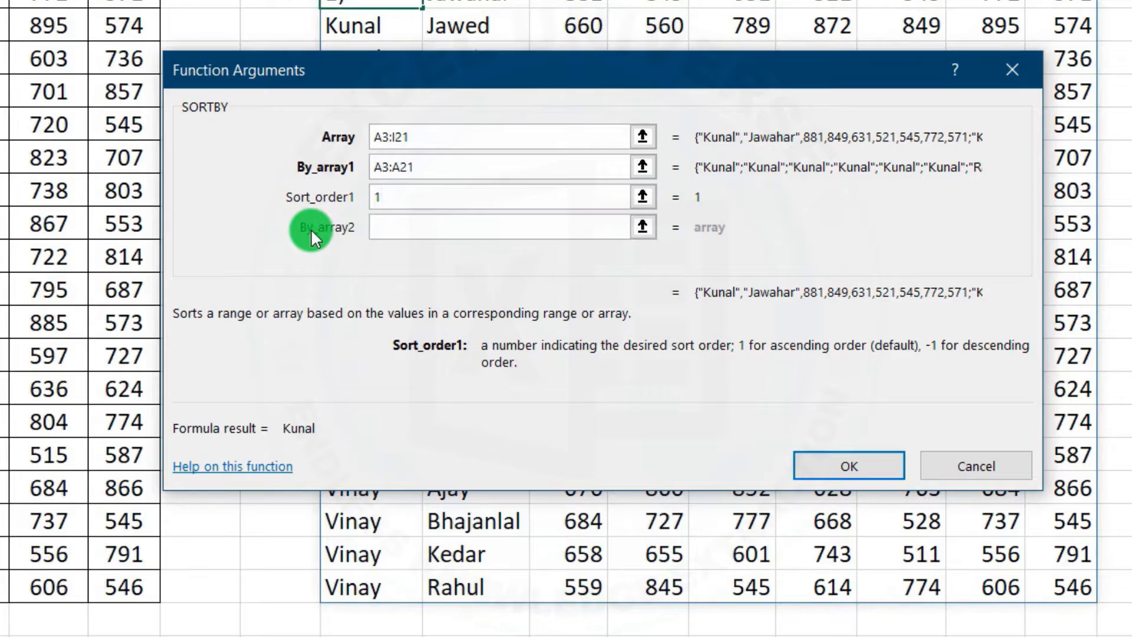
Add the Executive range B3:B21 as the second sort-by array with Sort_order2 set to 1.
click(404, 227)
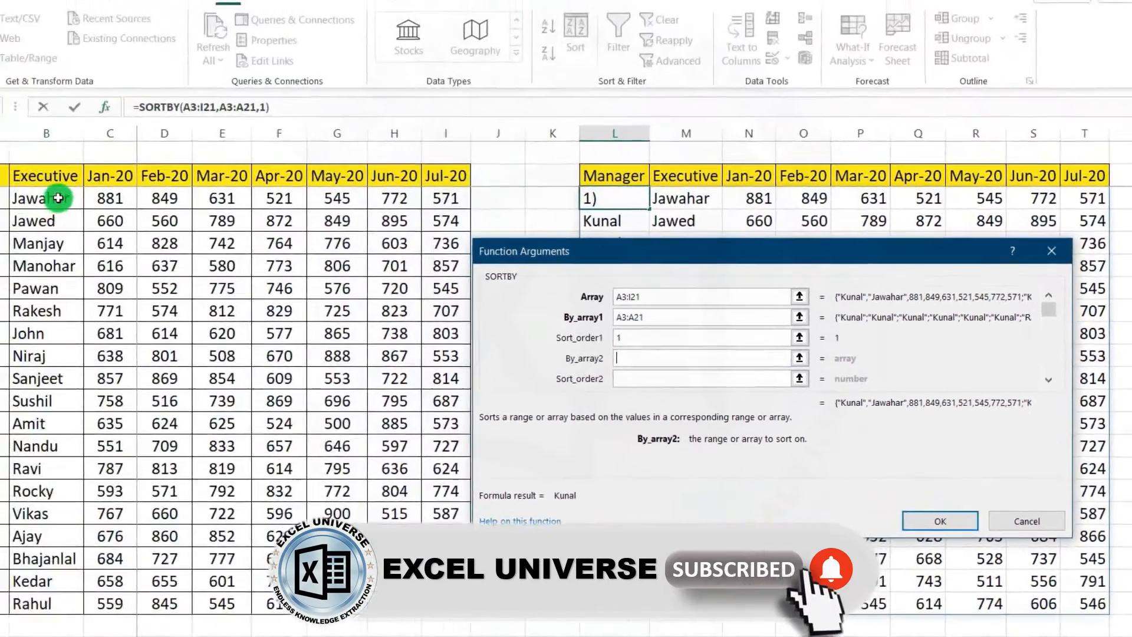
drag(127, 230, 143, 606)
click(676, 400)
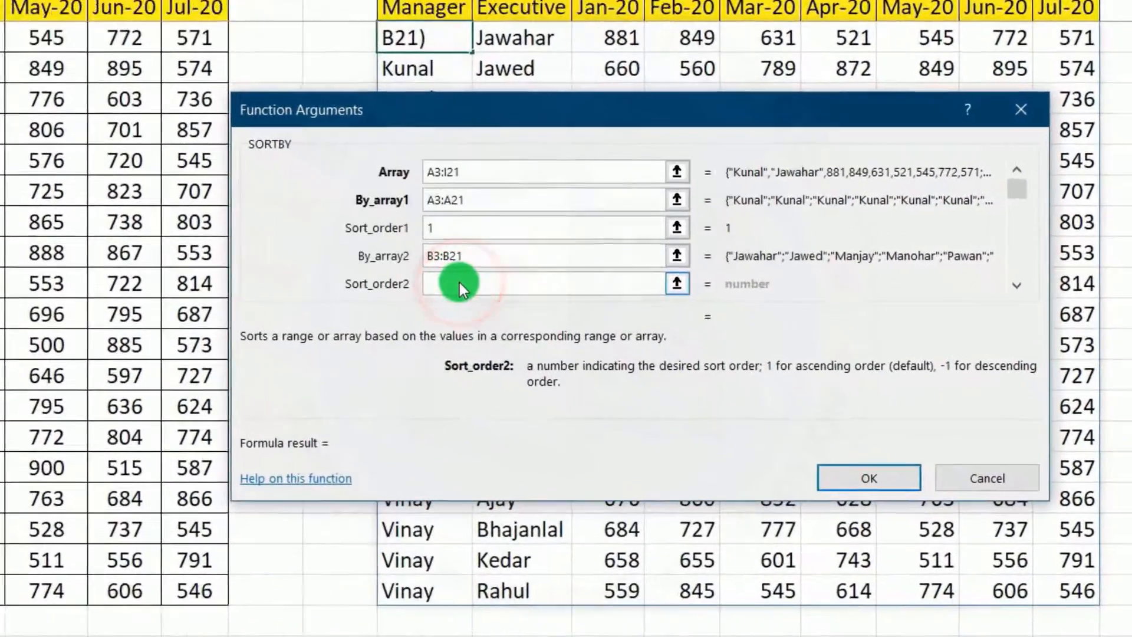
text(1)
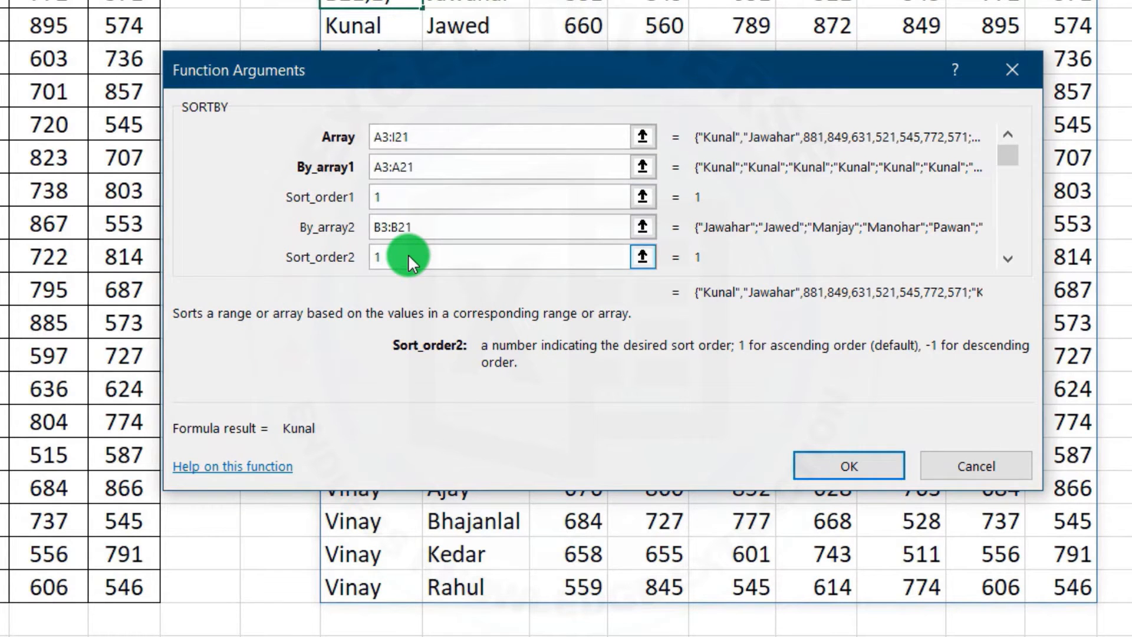
Add the Jul-20 range I3:I21 as the third sort-by array with sort order -1, and apply the formula.
click(1008, 259)
click(1008, 258)
click(421, 219)
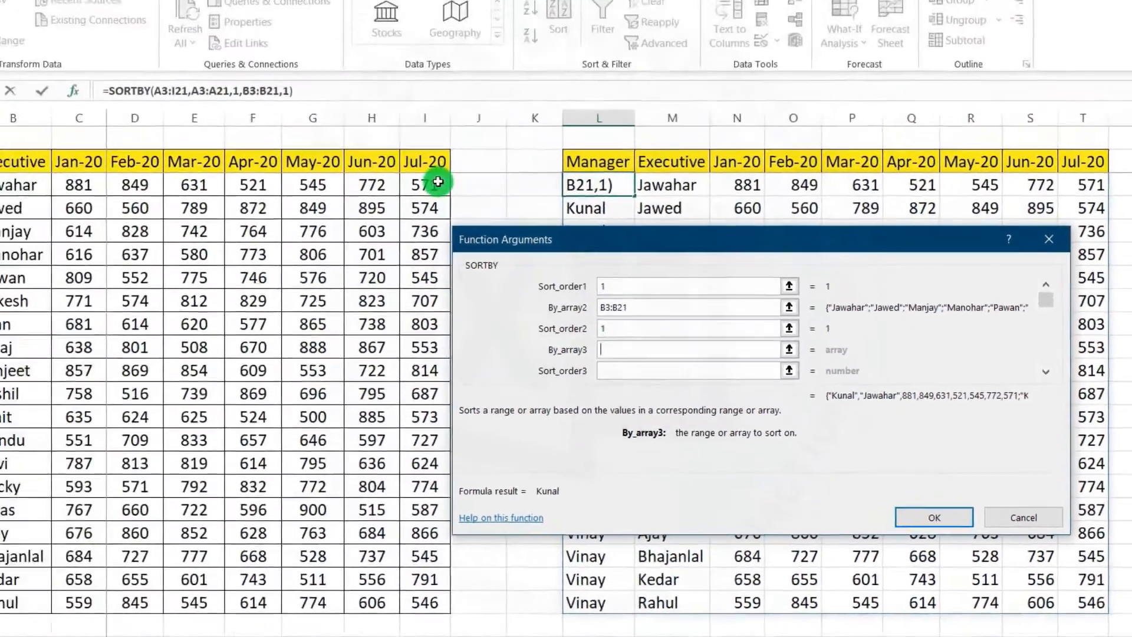
drag(289, 86, 276, 596)
drag(500, 605, 500, 605)
click(656, 258)
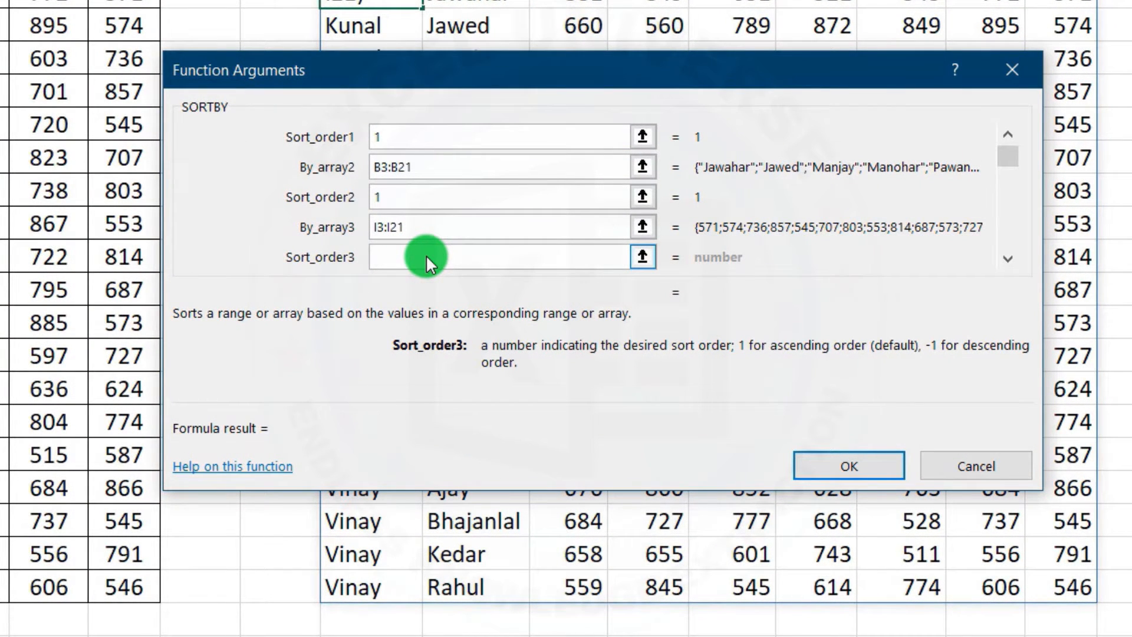
text(-1)
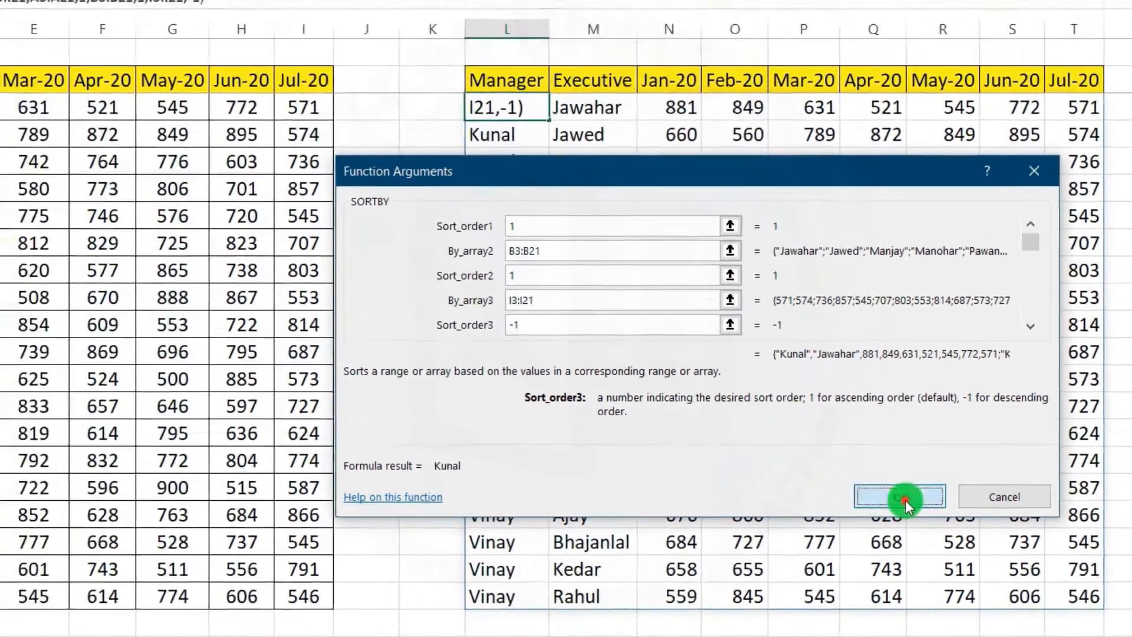
click(849, 466)
Examine the Manager, Executive and Jul-20 columns of the SORTBY output and its formula in L3.
drag(656, 228, 1094, 311)
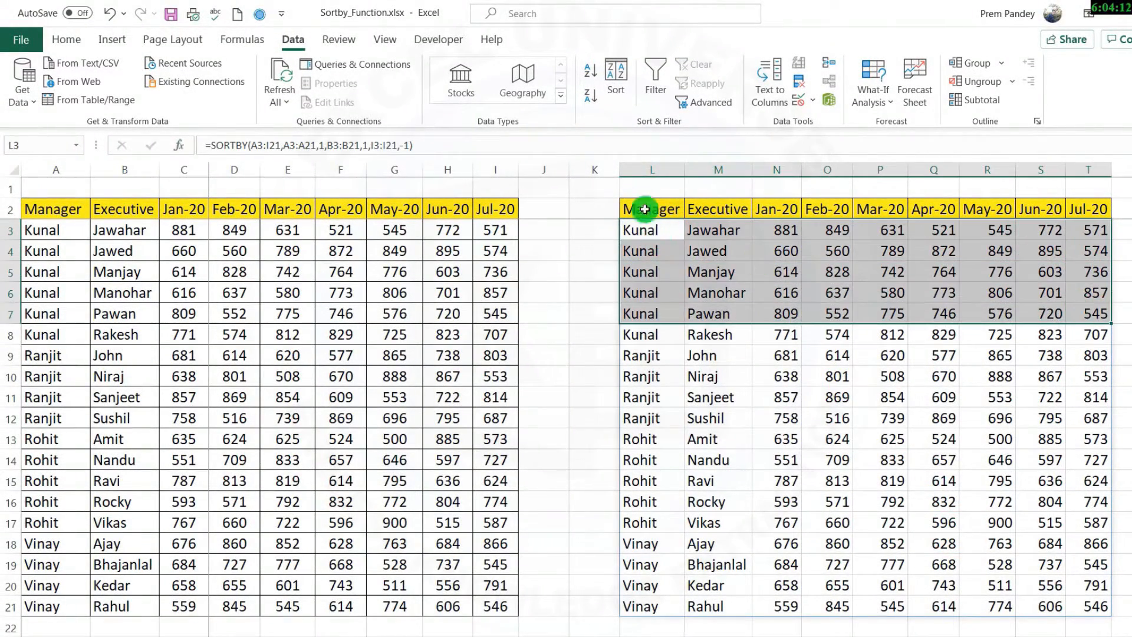
click(662, 169)
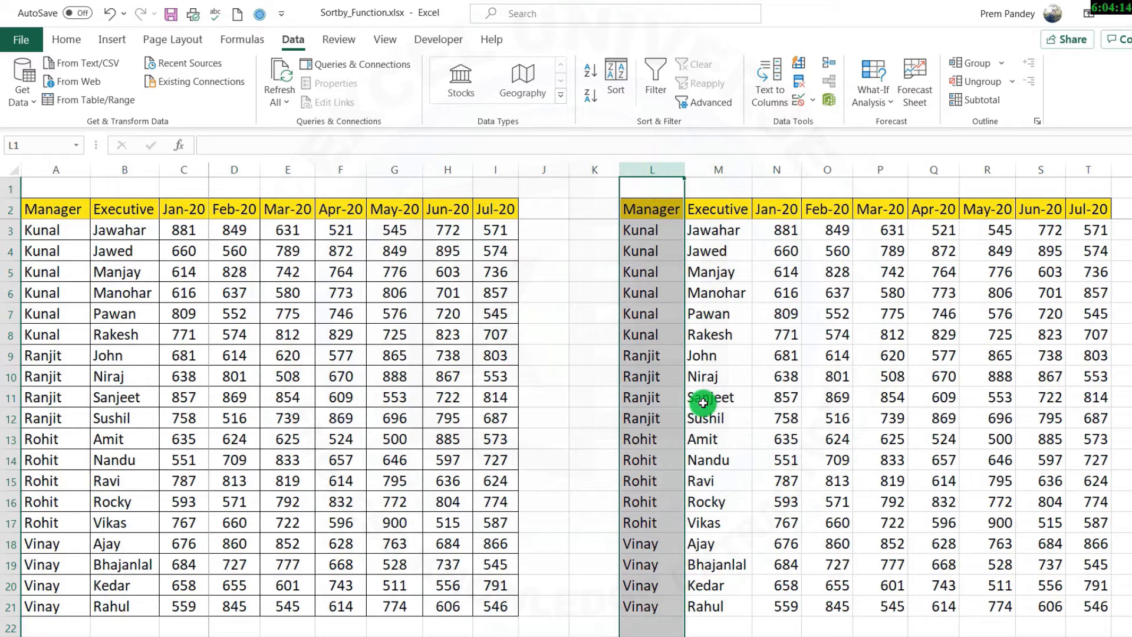
click(724, 166)
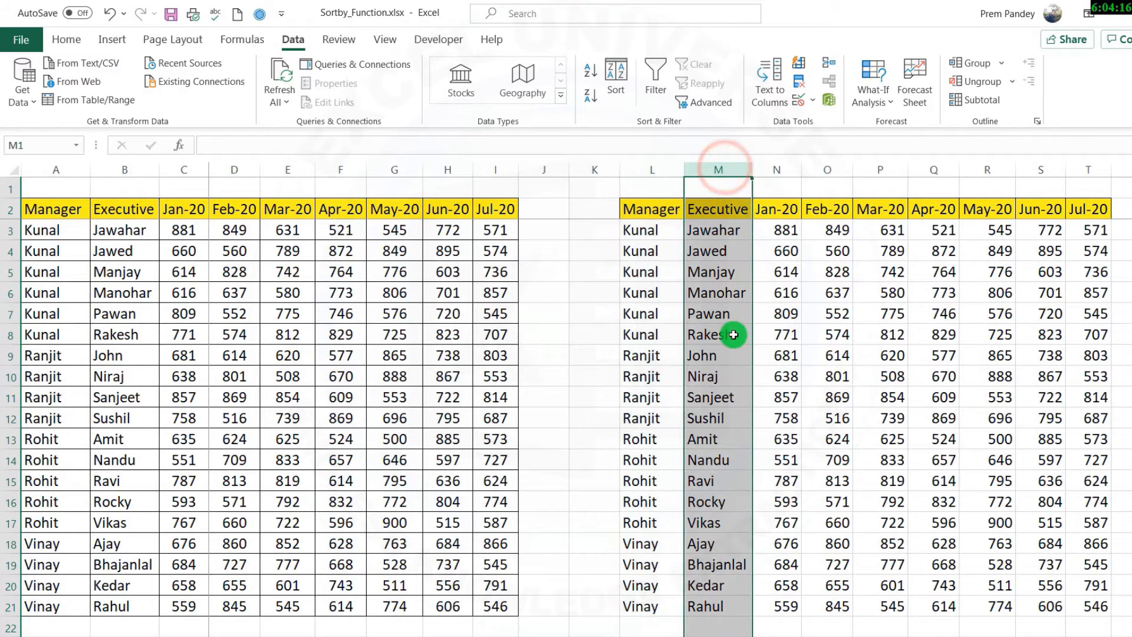
click(1089, 169)
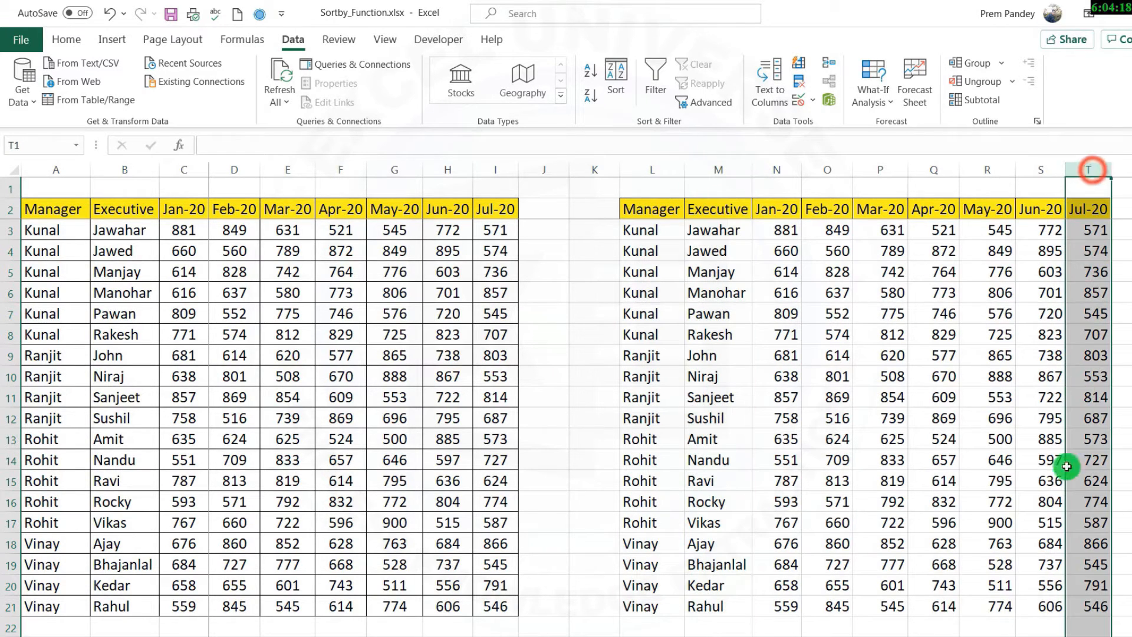
click(657, 226)
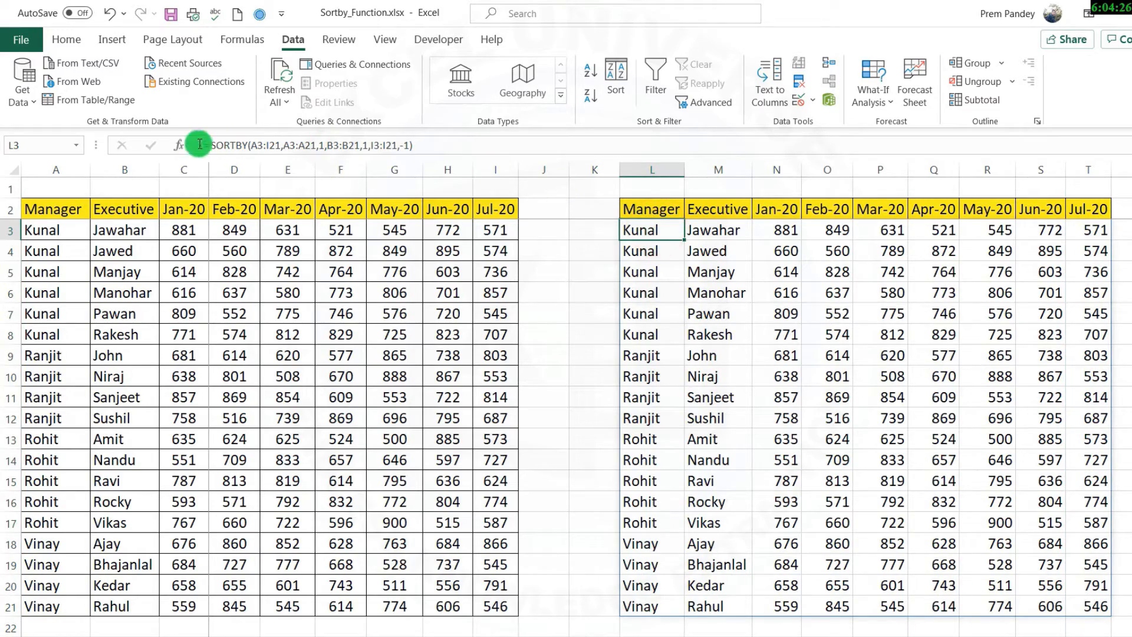
Review the available sort levels in the arguments of the SORTBY formula in L3, through to the last ones, without changing anything.
click(179, 145)
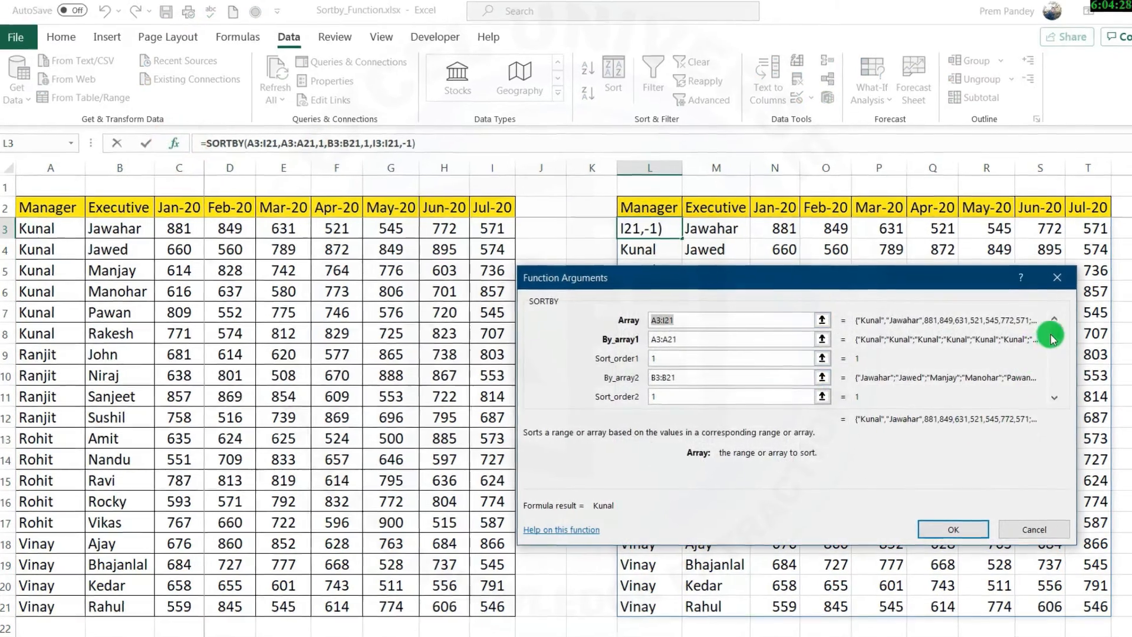
drag(1053, 334, 1053, 409)
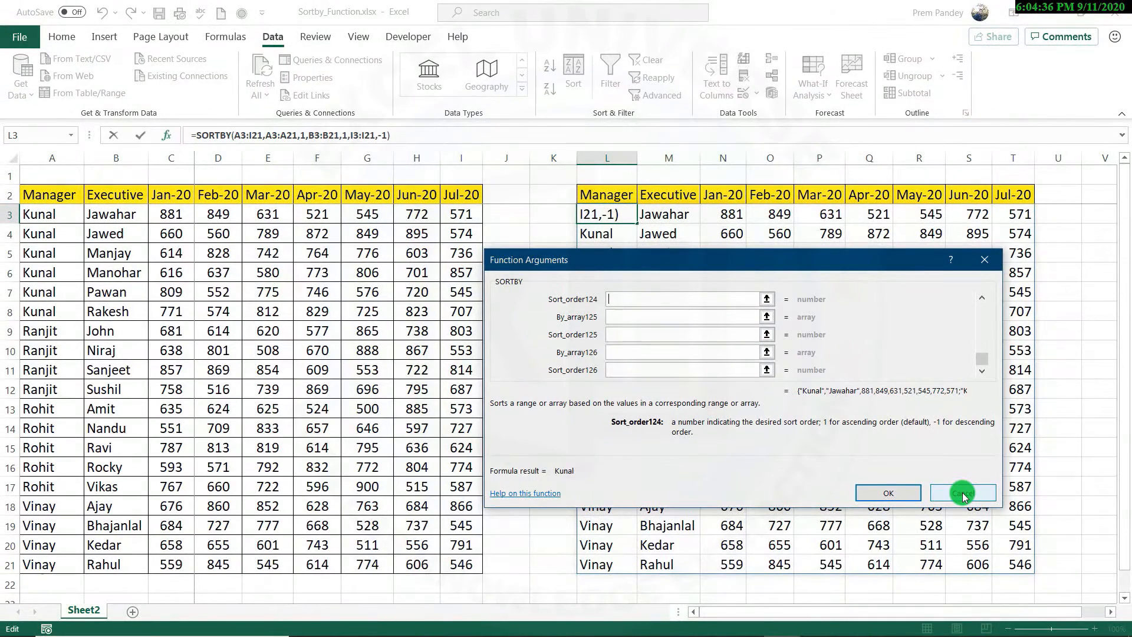
click(962, 494)
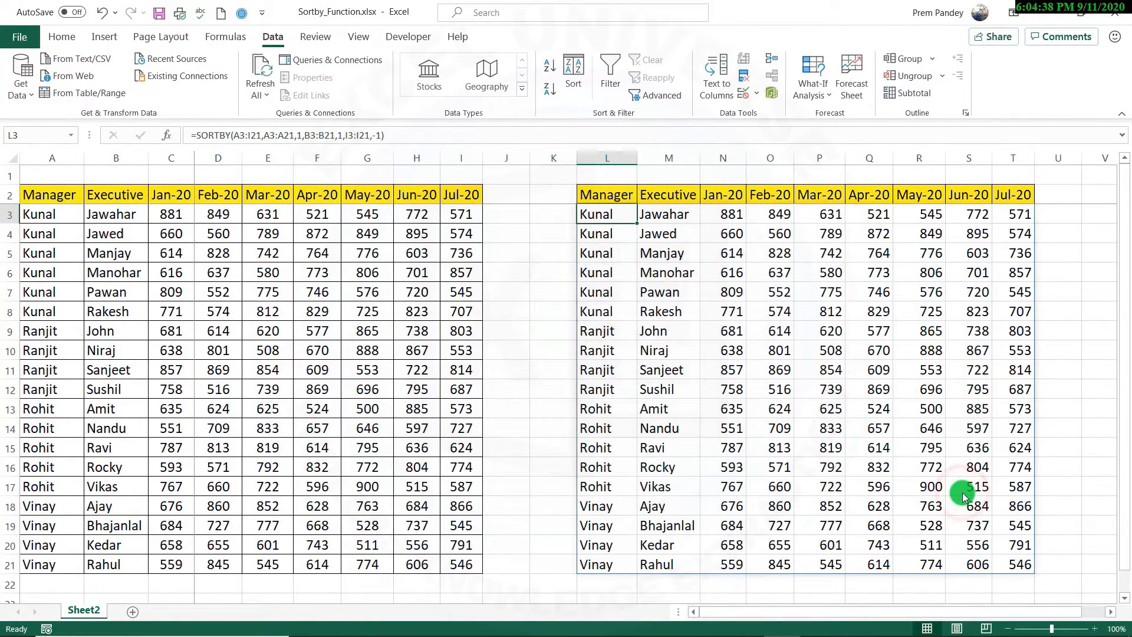
Try adding many extra levels in the custom Sort dialog, discard them, and return to cell L3.
click(573, 72)
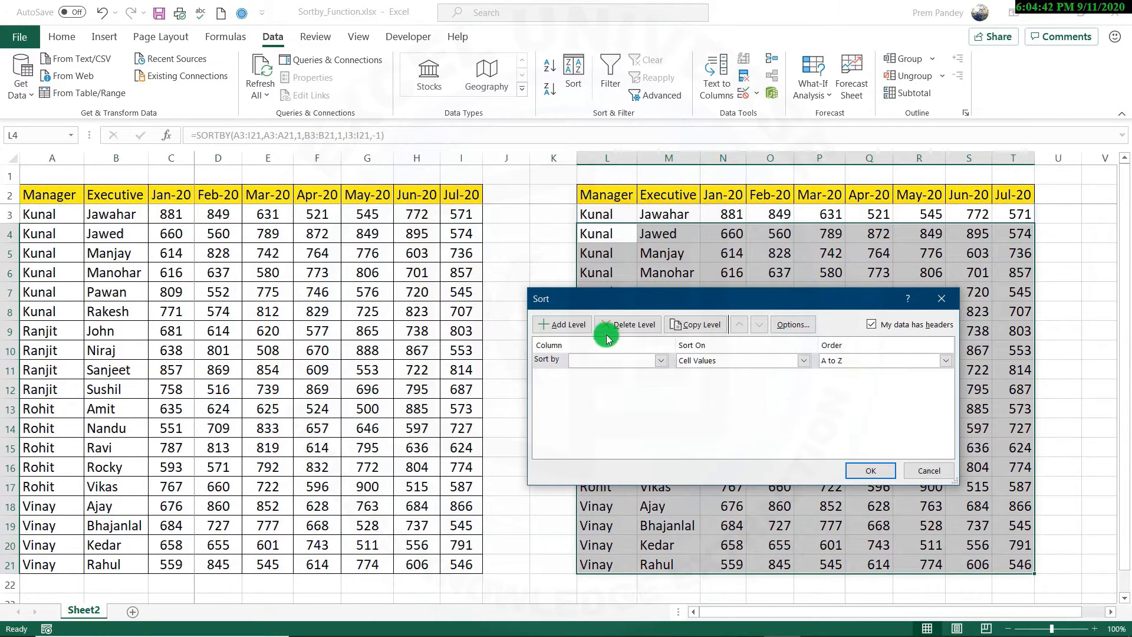
click(574, 325)
click(575, 325)
click(575, 325)
click(576, 326)
click(575, 326)
click(575, 325)
click(575, 325)
click(575, 325)
click(575, 326)
click(575, 326)
click(575, 325)
click(576, 325)
click(929, 469)
click(610, 214)
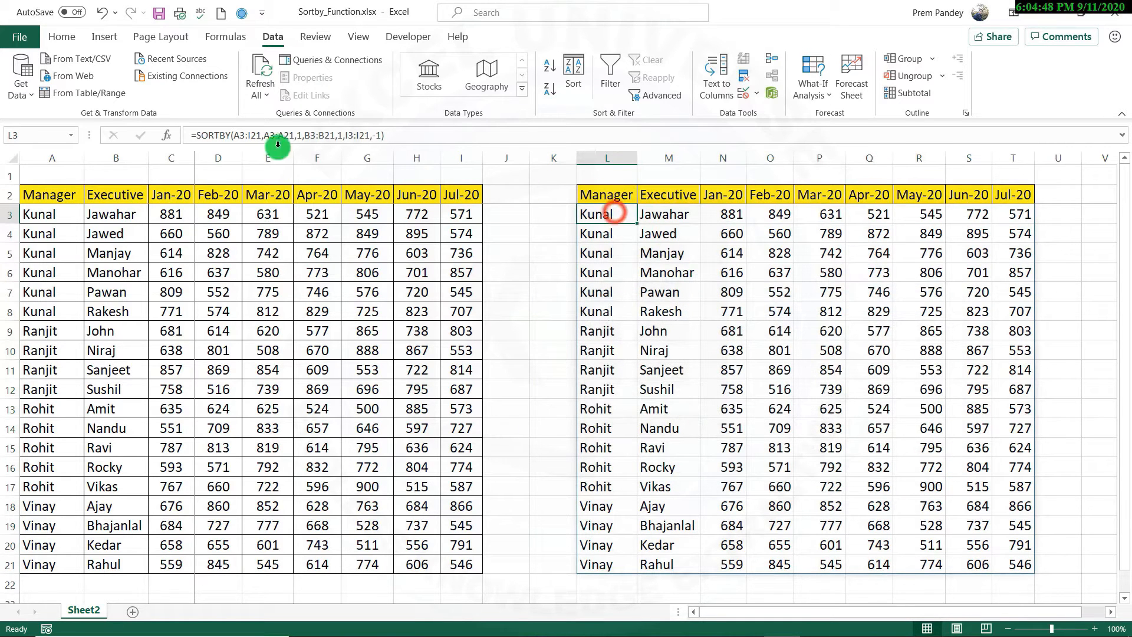
Reopen the SORTBY arguments of L3 and look through the By_array and Sort_order pairs, keeping the formula as is.
click(167, 135)
click(695, 370)
scroll(695, 371, down, 2)
click(982, 370)
click(982, 371)
click(982, 371)
click(982, 371)
key(Return)
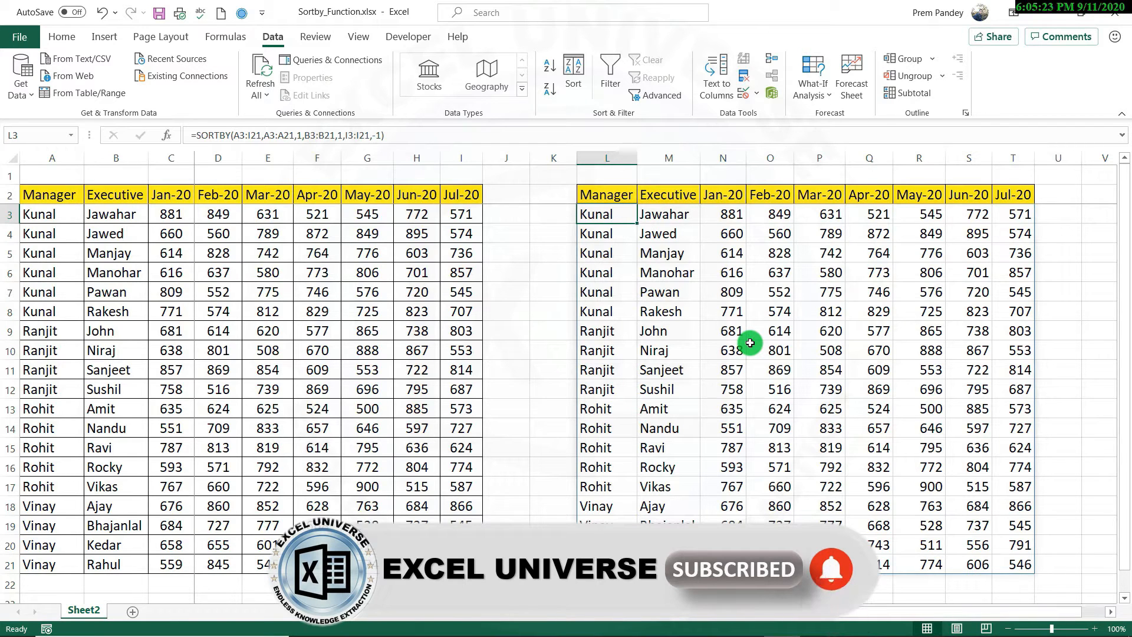
Test blocking the SORTBY spill range by entering null in N8, and delete that entry again.
drag(601, 214, 1024, 564)
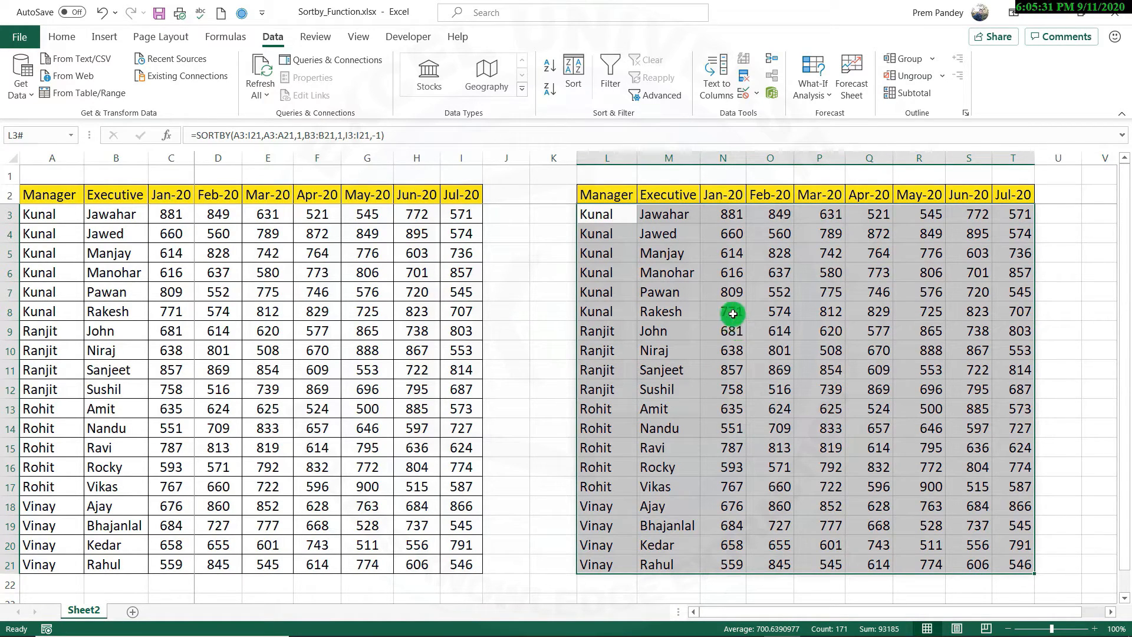
click(736, 320)
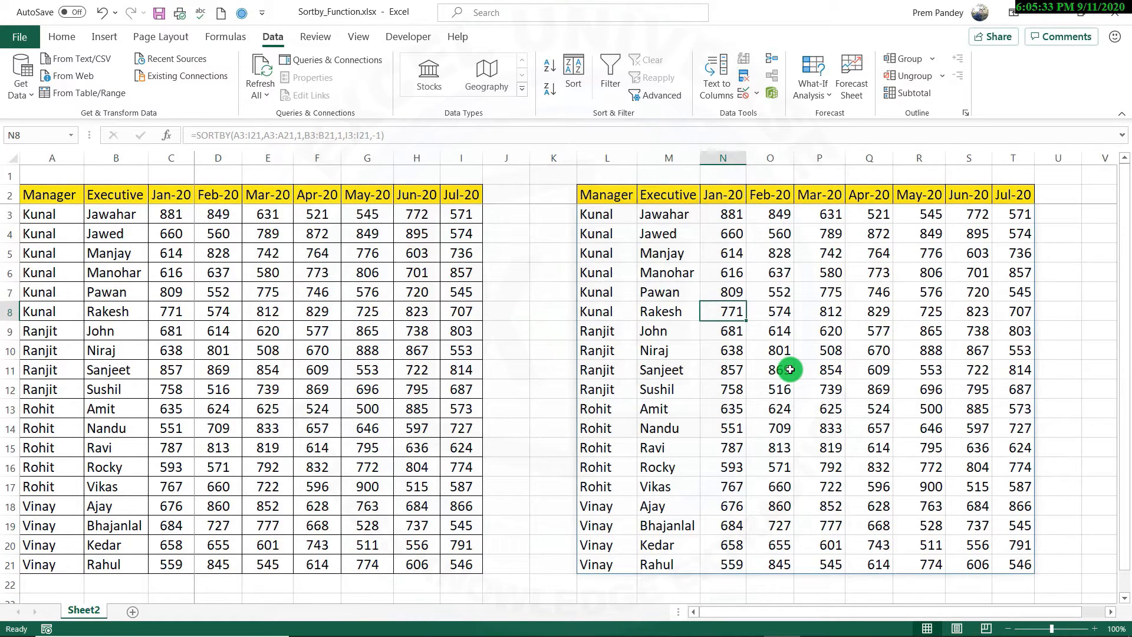
text(null)
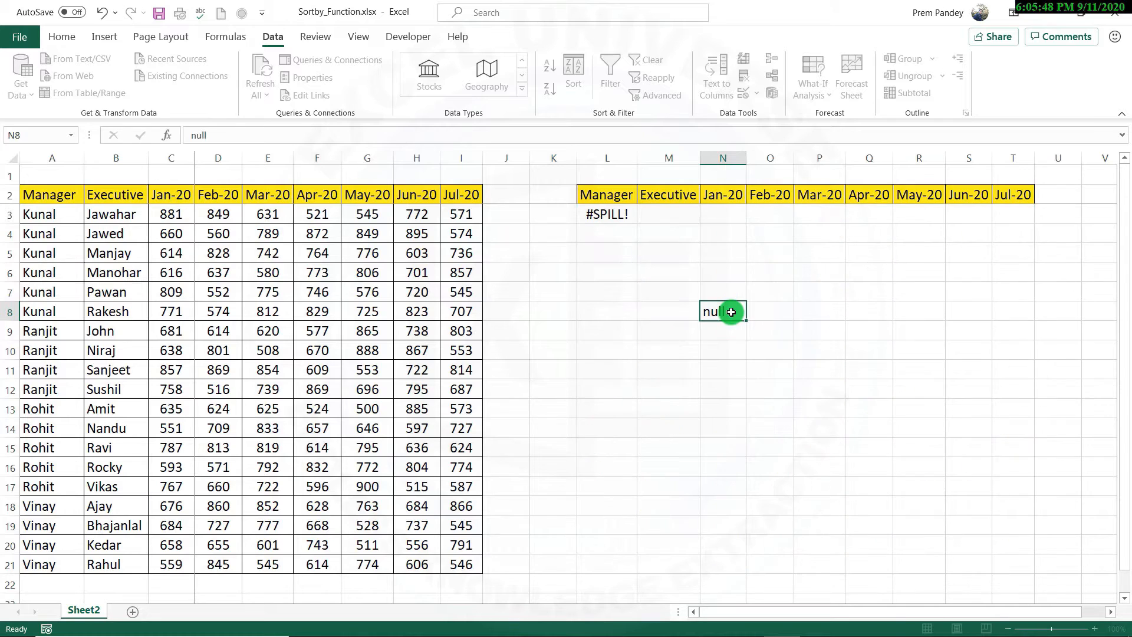
click(731, 312)
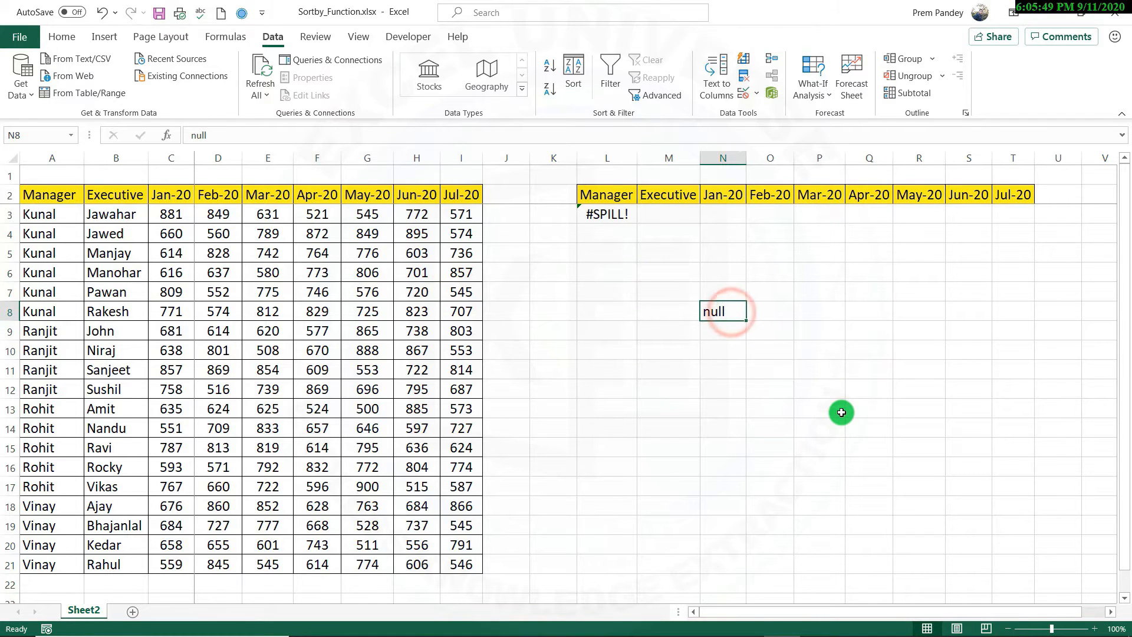
key(Delete)
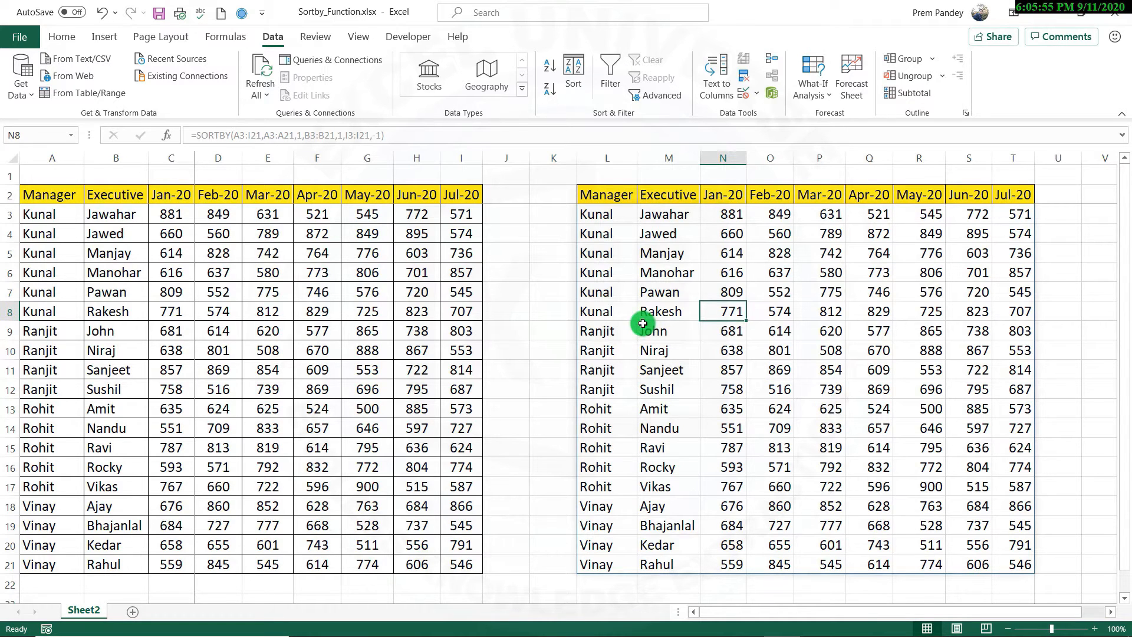
Compare the source table starting at A2 with the SORTBY output table in L2:T21.
drag(38, 196, 354, 389)
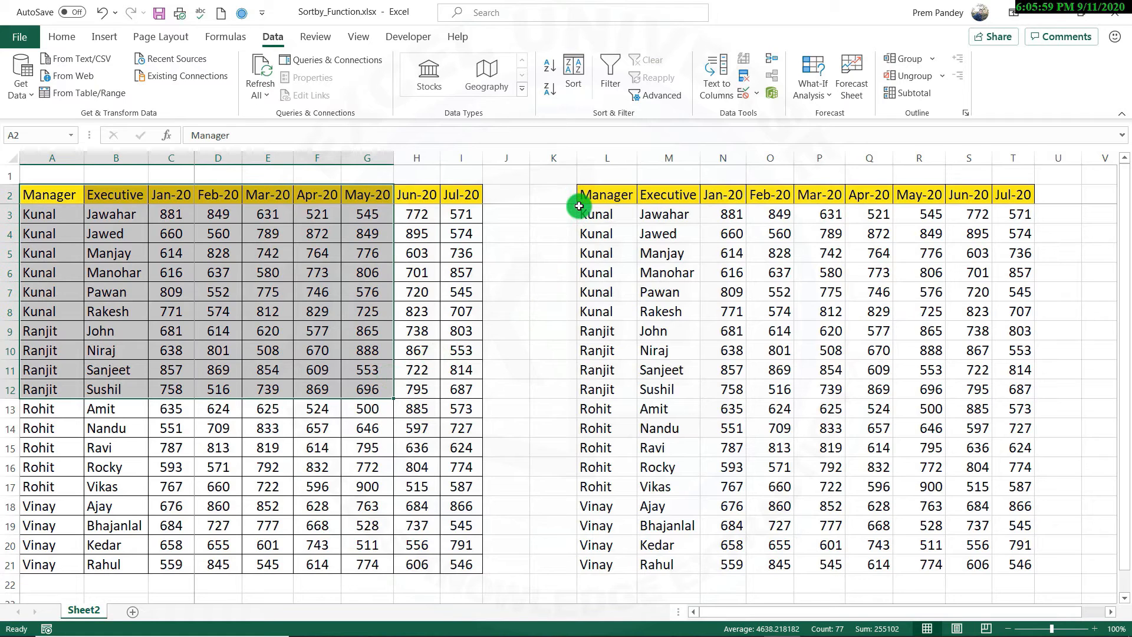
drag(588, 197, 1008, 563)
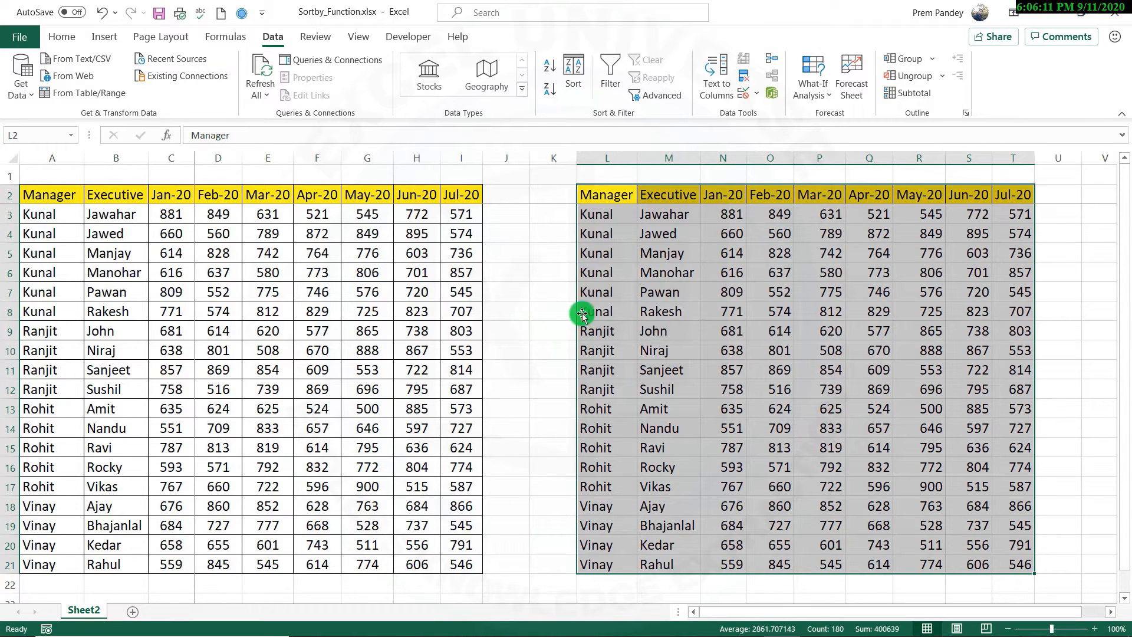
click(613, 291)
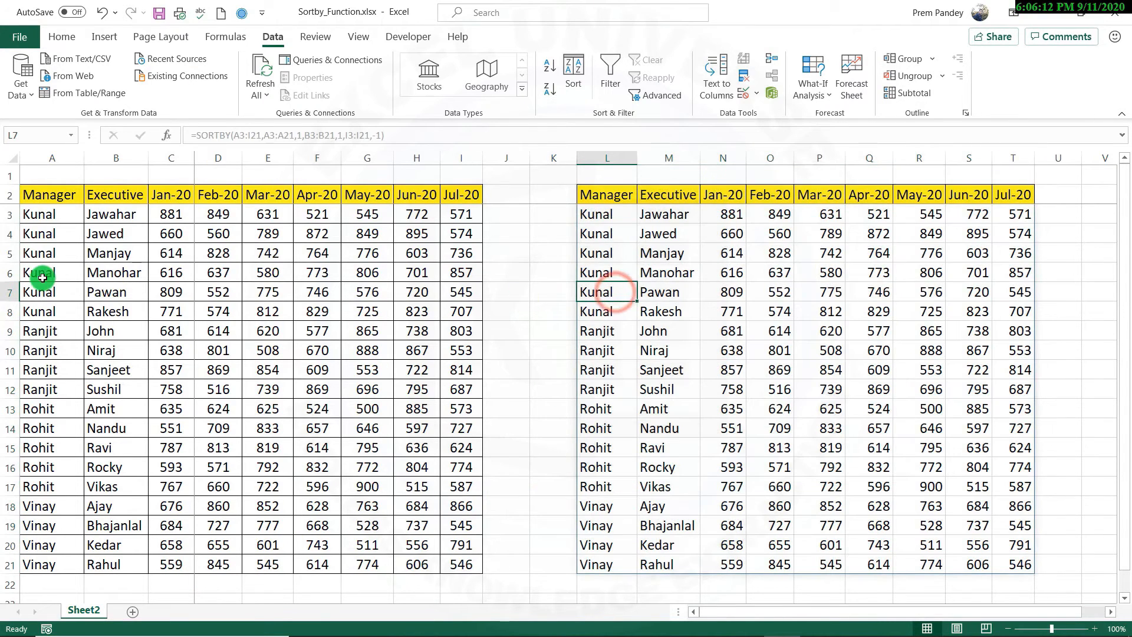
Check the Sort On options in the custom Sort dialog, cancel it, and look at the output's Manager column.
click(572, 71)
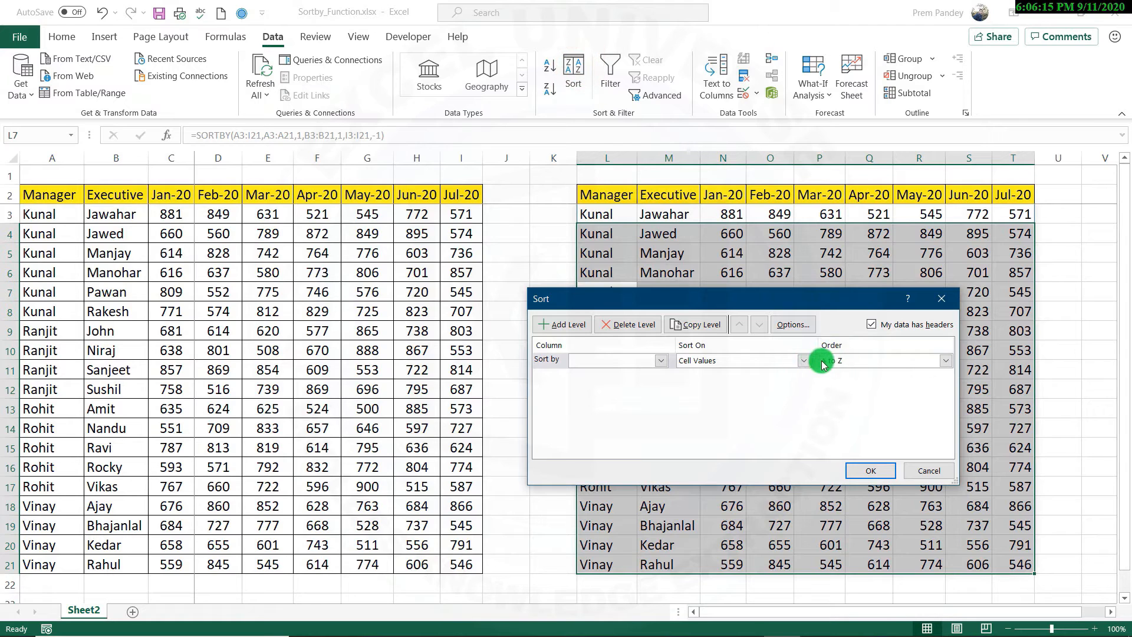
click(803, 360)
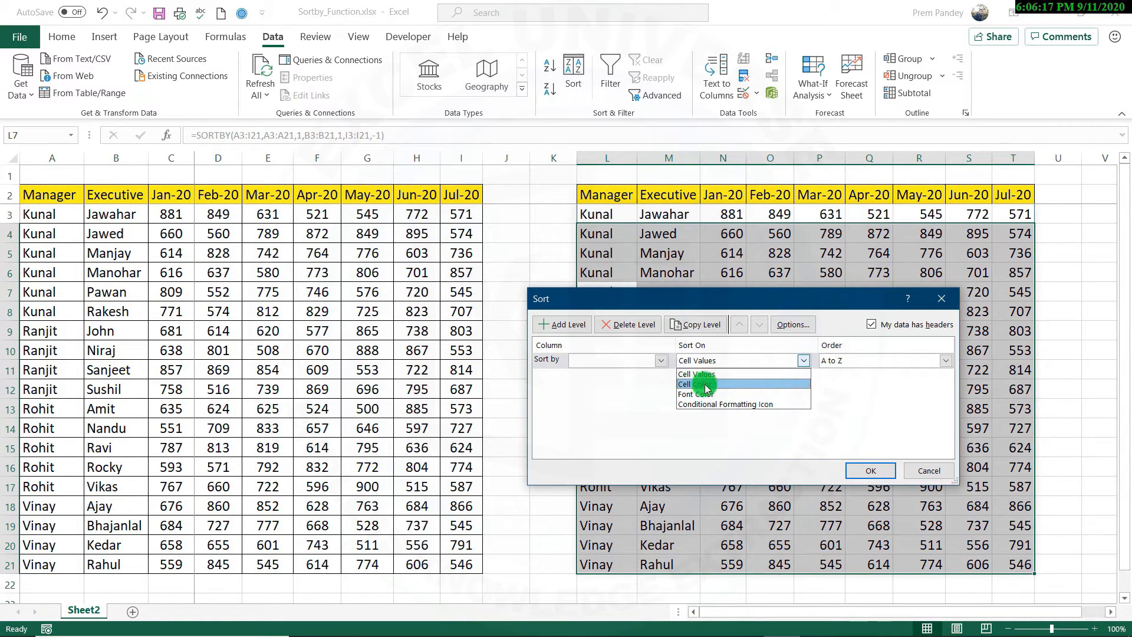
click(923, 429)
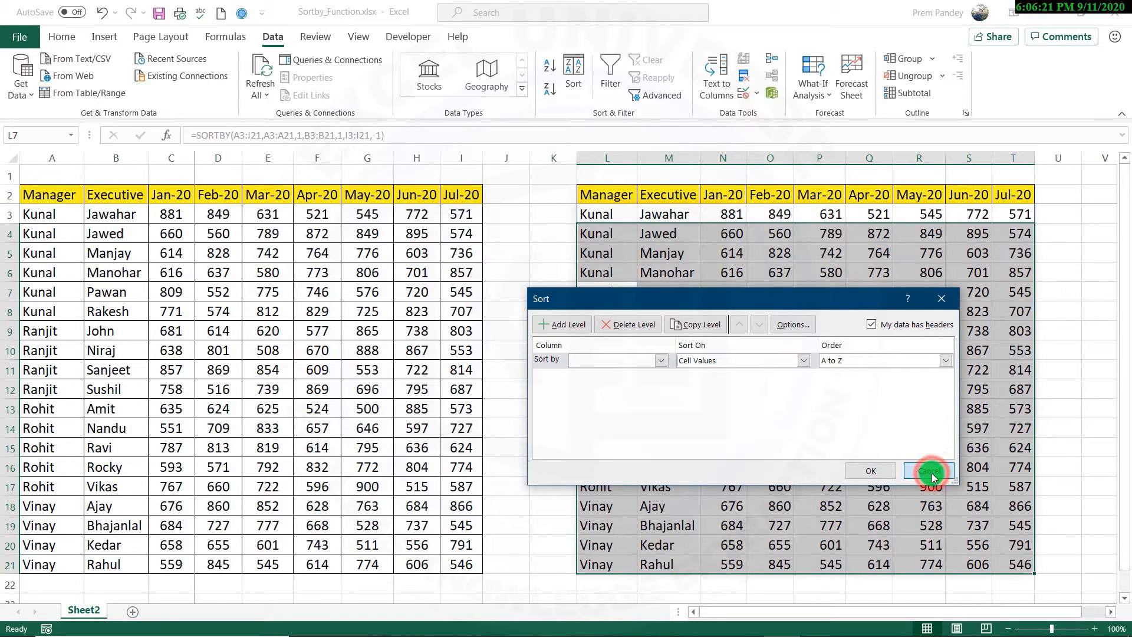
click(932, 469)
drag(608, 217, 595, 416)
click(594, 369)
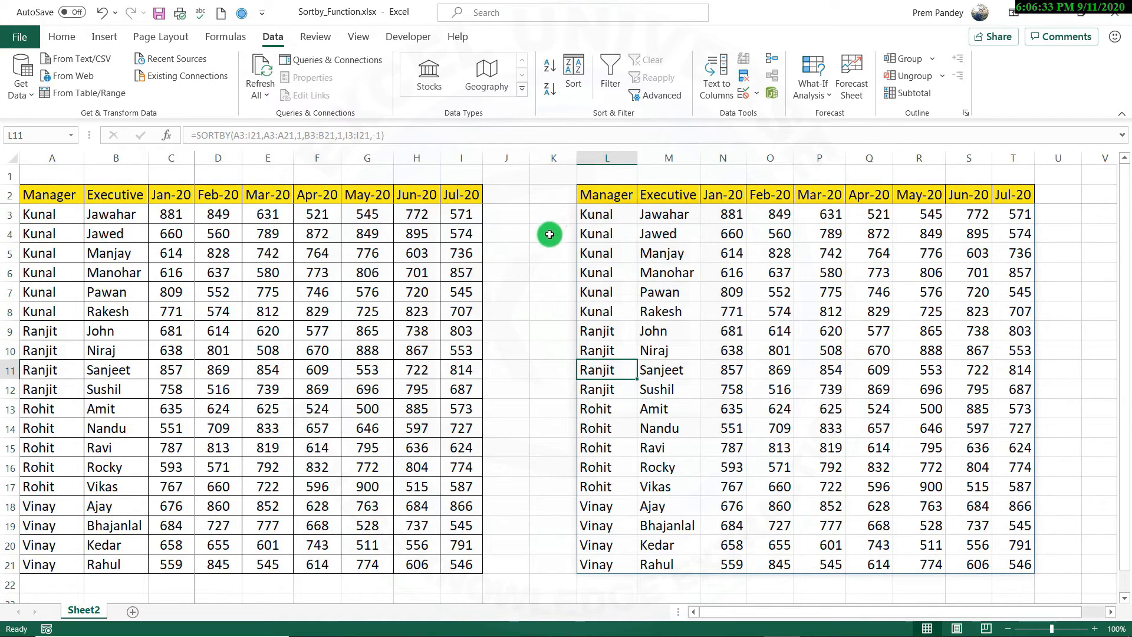
Start a custom manager order list by entering the first two managers' names in V4 and V5.
click(1064, 229)
key(Right)
key(Right)
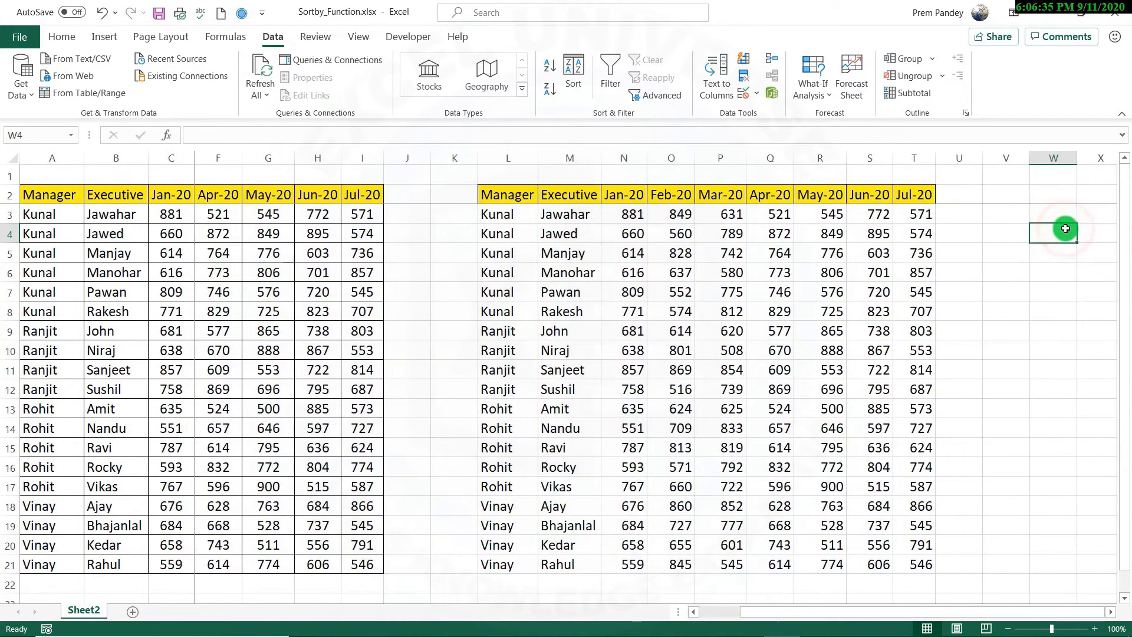
key(Left)
key(Up)
key(Down)
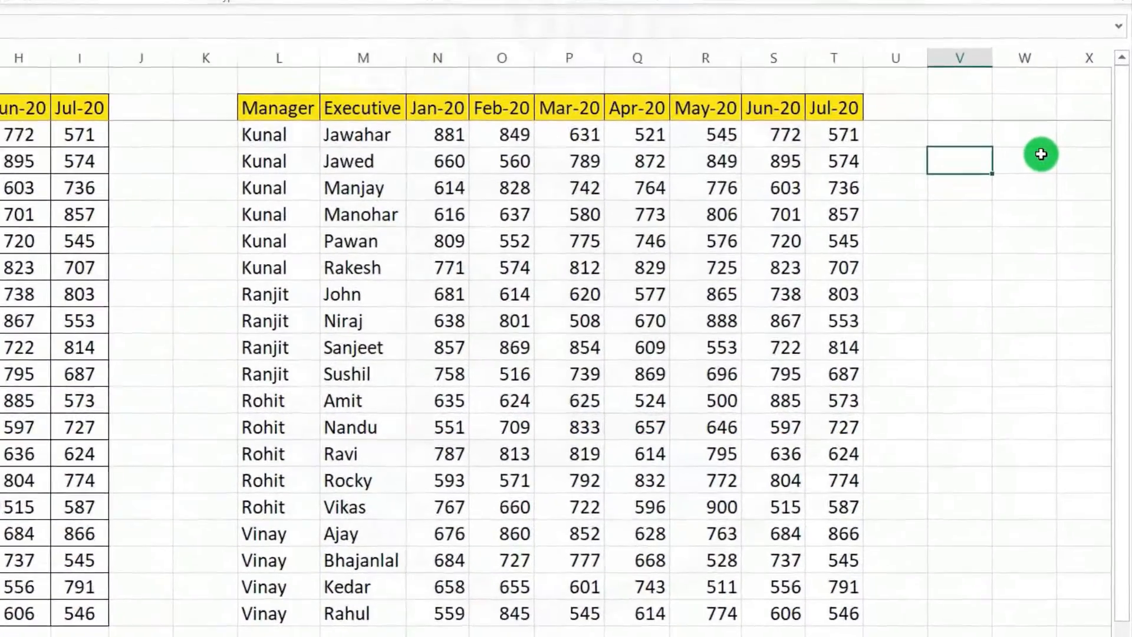
text(Ranjit)
key(Return)
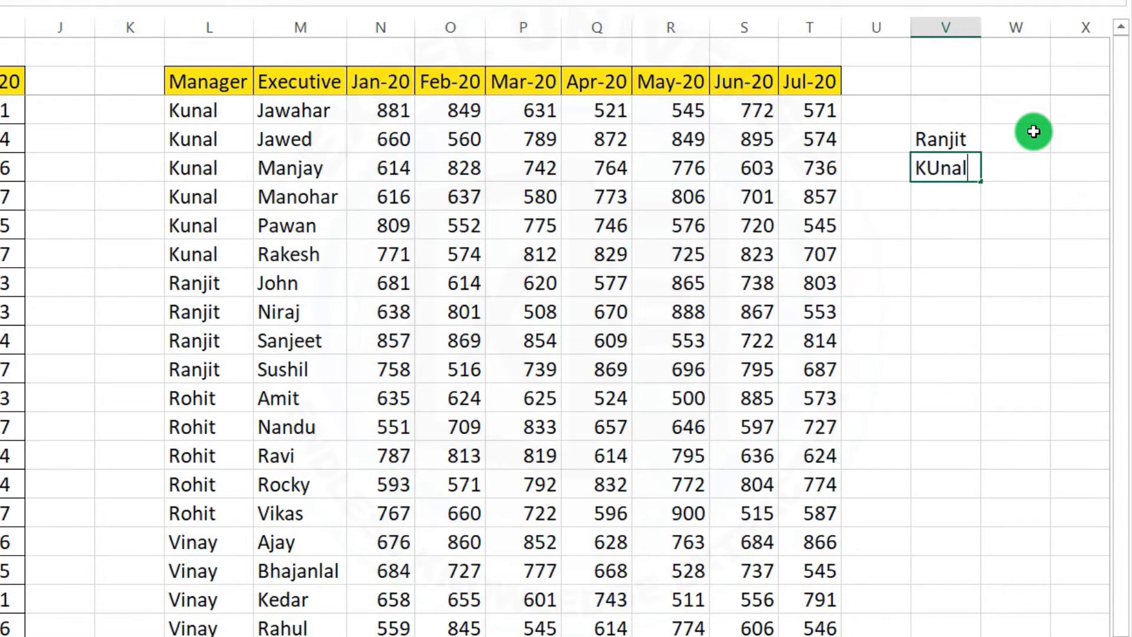
key(Return)
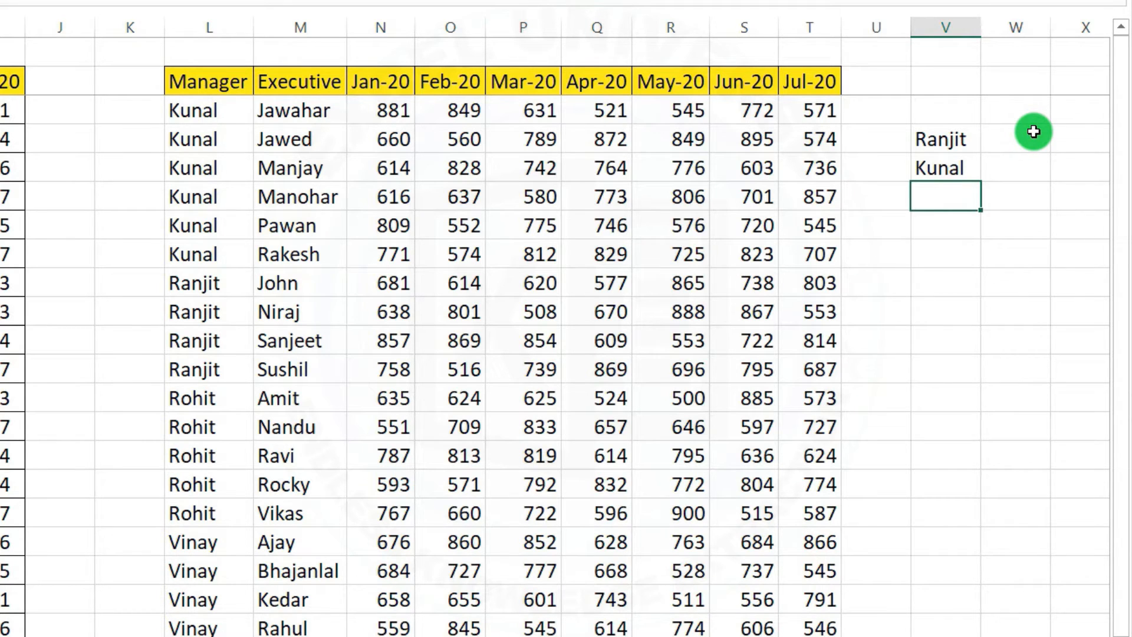
Complete the custom manager order list with the remaining two managers' names in V6 and V7.
click(958, 136)
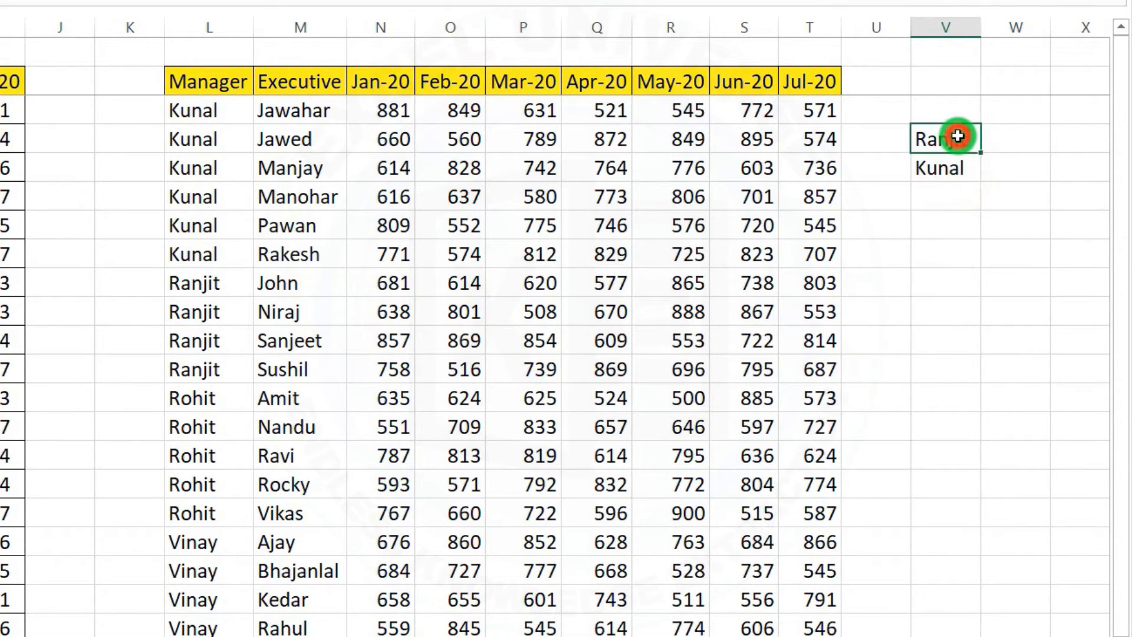
click(942, 197)
text(Vinay)
key(Return)
text(Rohit)
key(Return)
Start a new SORTBY formula in L3 and set its Array argument to A3:I21.
click(204, 109)
text(=)
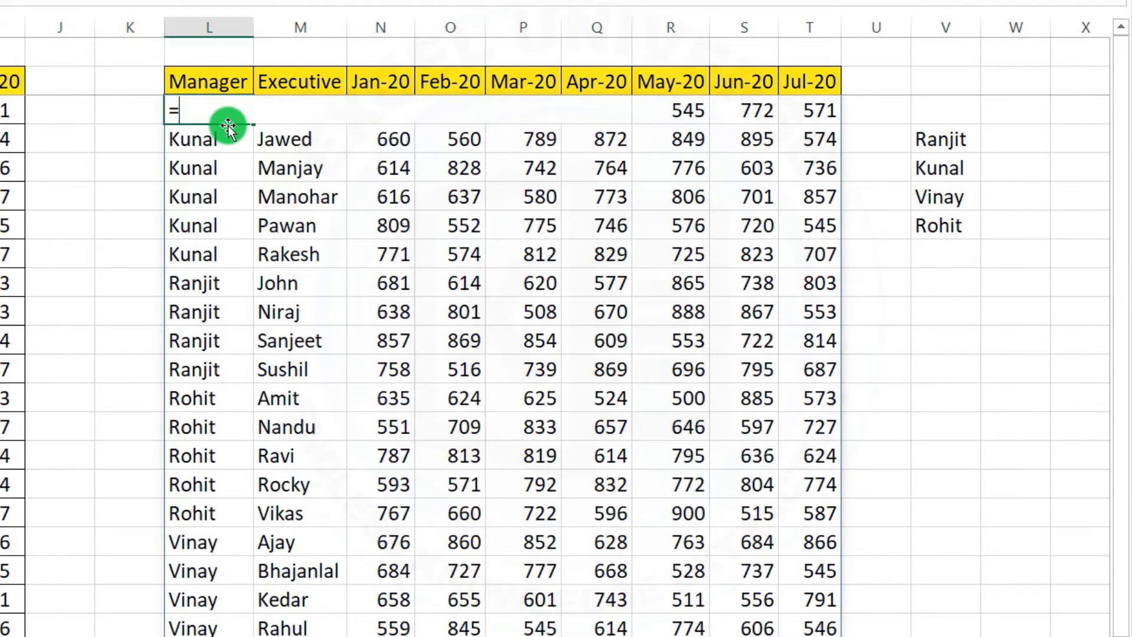
text(sort)
key(Down)
key(Tab)
key(ctrl+a)
text(A3)
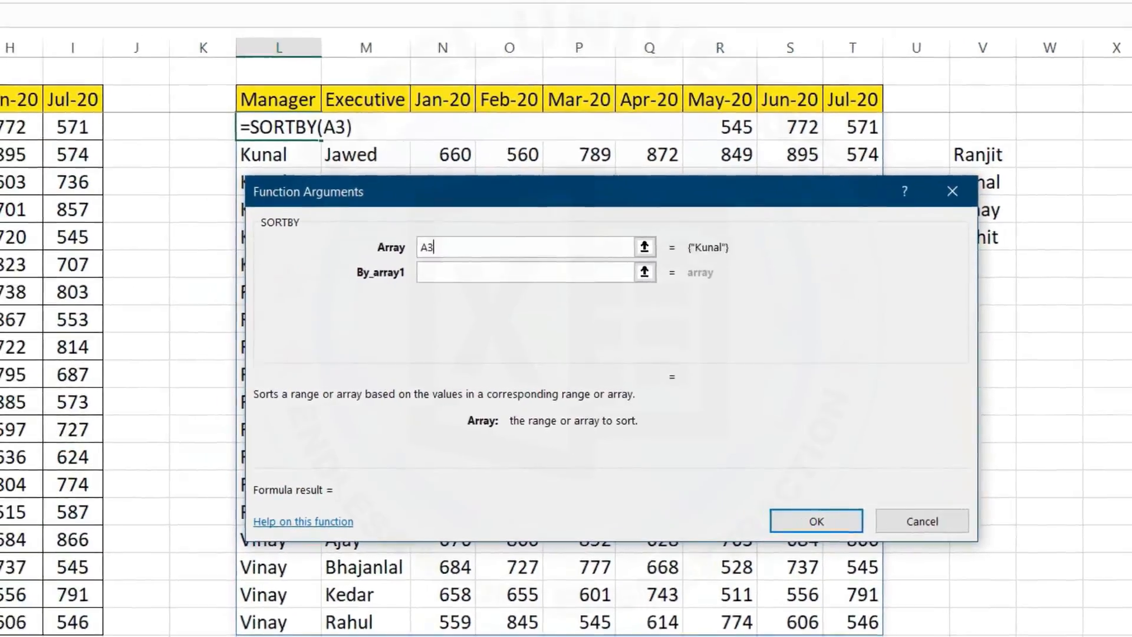
drag(26, 121, 522, 593)
Set By_array1 to match(A3:A21,V4:V7,0) so that the managers follow the custom list.
click(713, 314)
text(match()
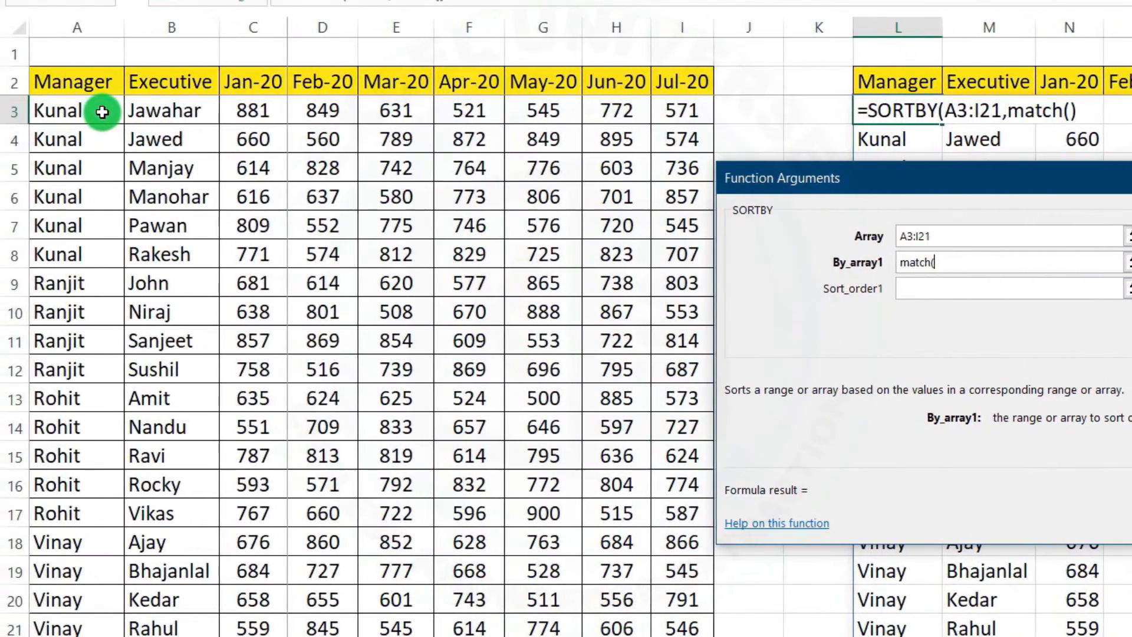
drag(102, 112, 110, 626)
text(,)
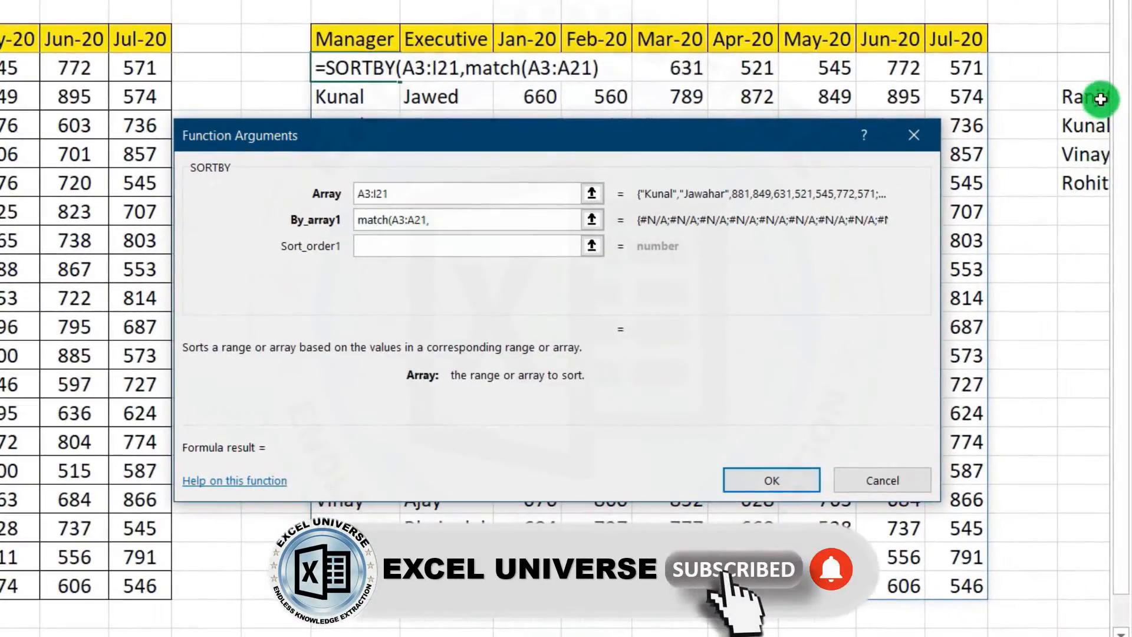
click(1067, 95)
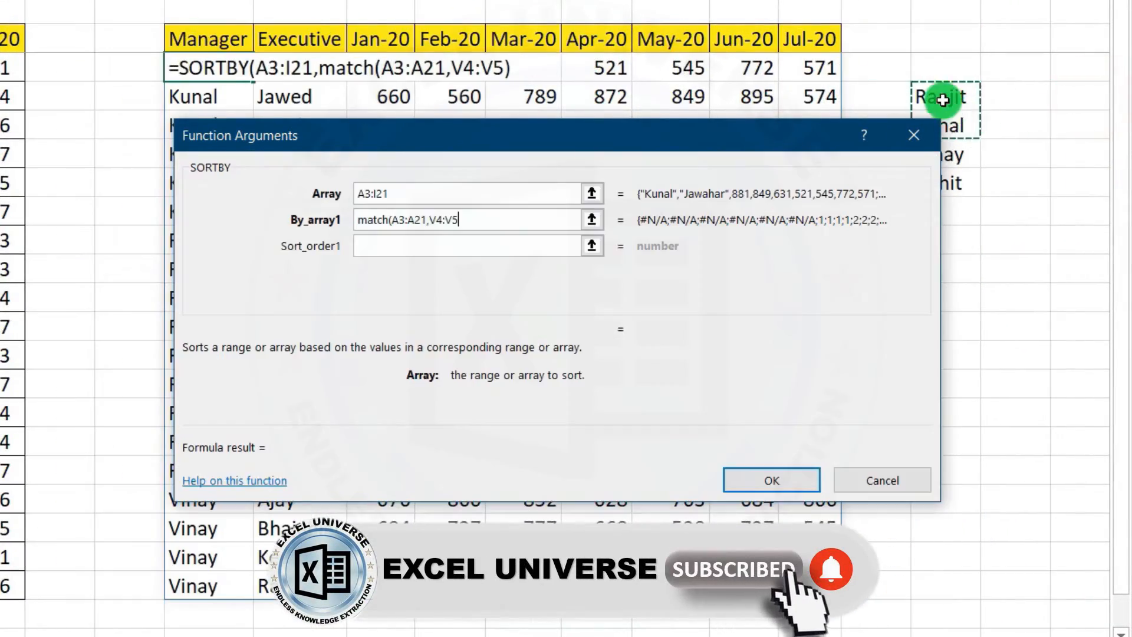
drag(941, 96, 960, 183)
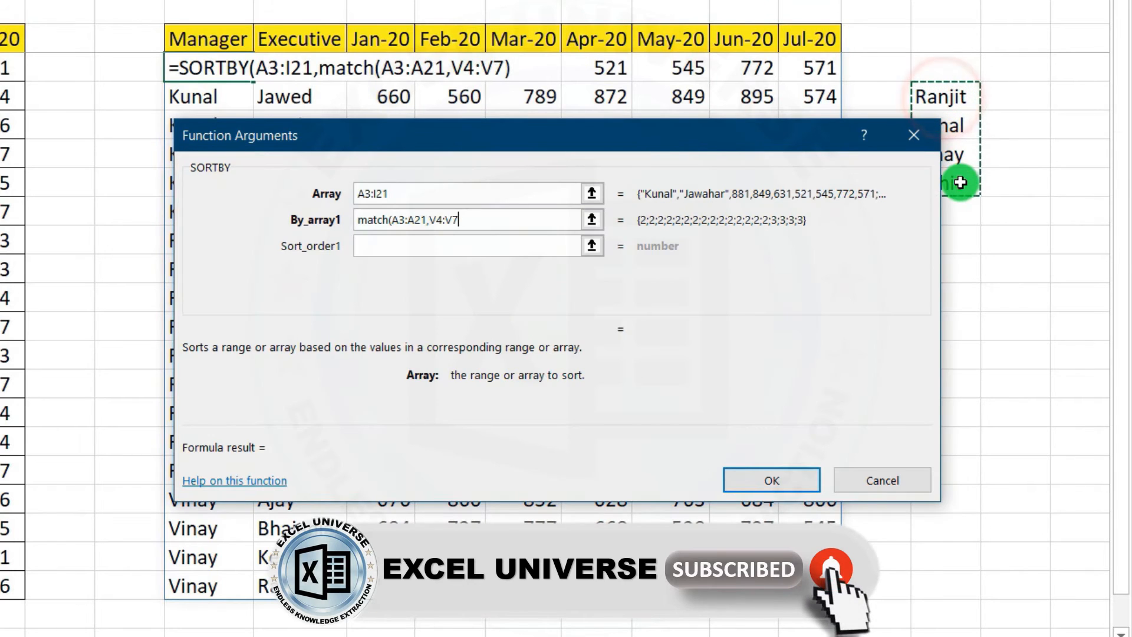
text(,0))
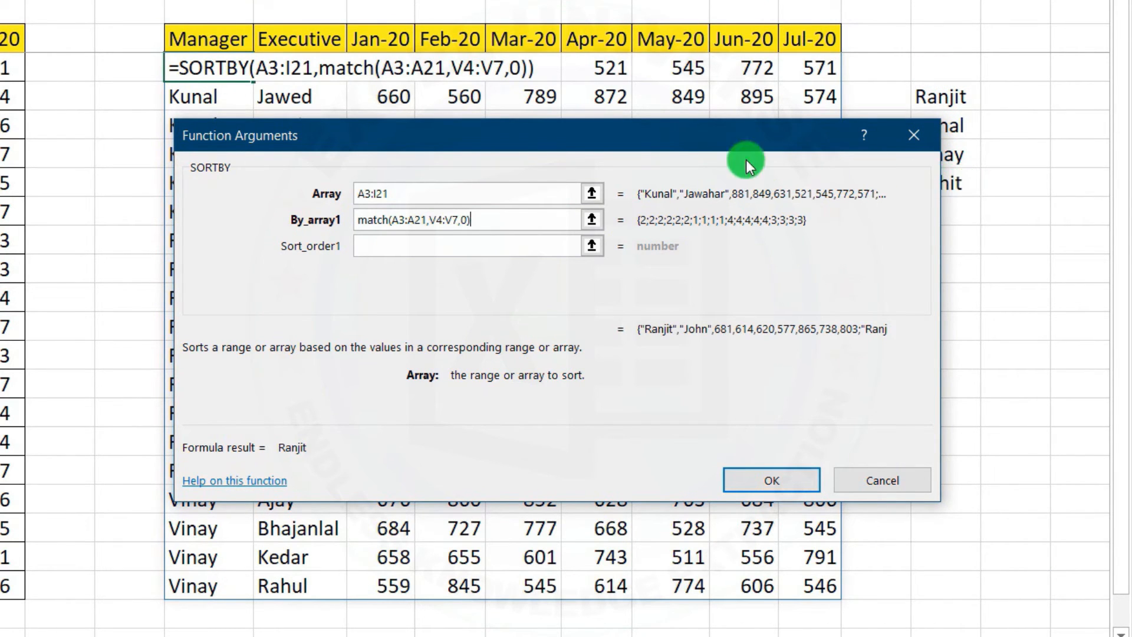
Set Sort_order1 to 1, apply the SORTBY formula with MATCH, and select its output for review.
click(417, 248)
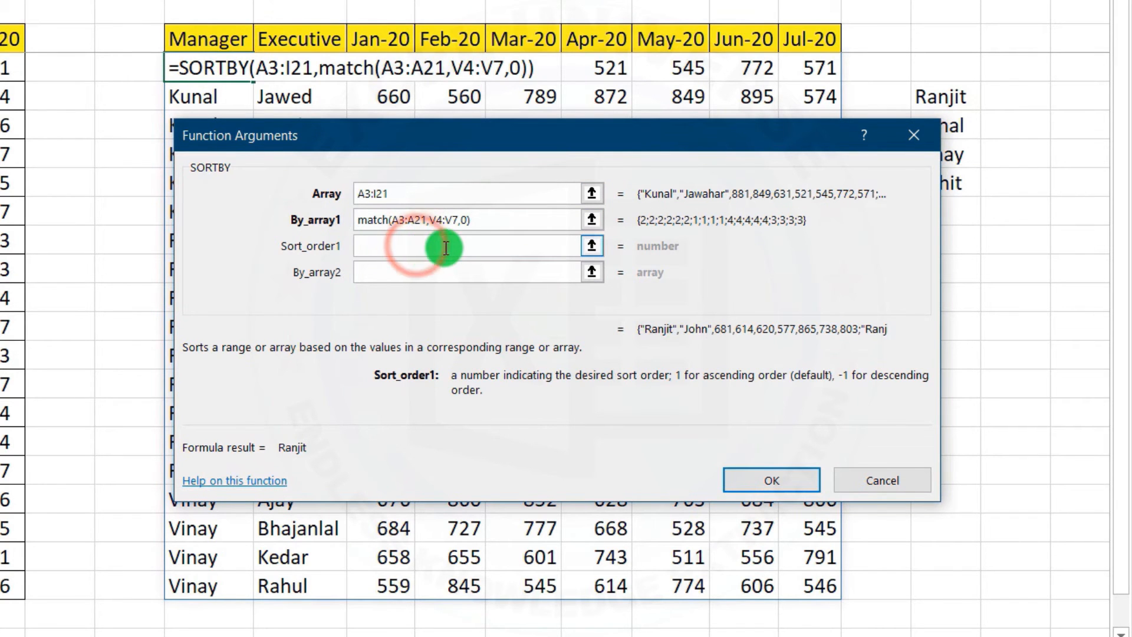
text(1)
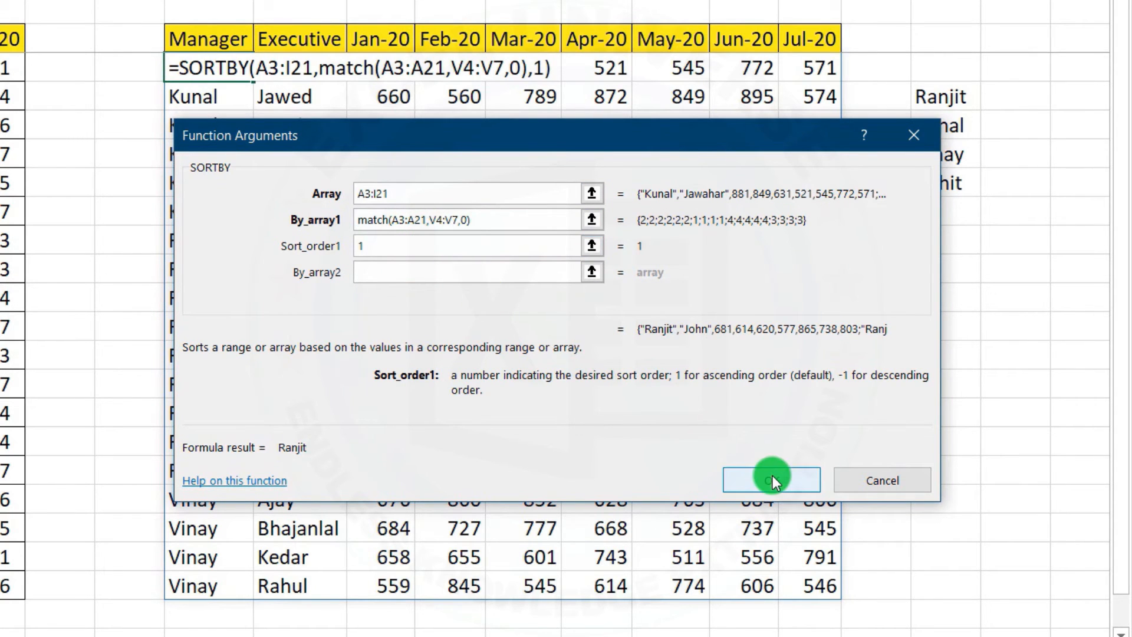
click(773, 480)
drag(224, 82, 784, 596)
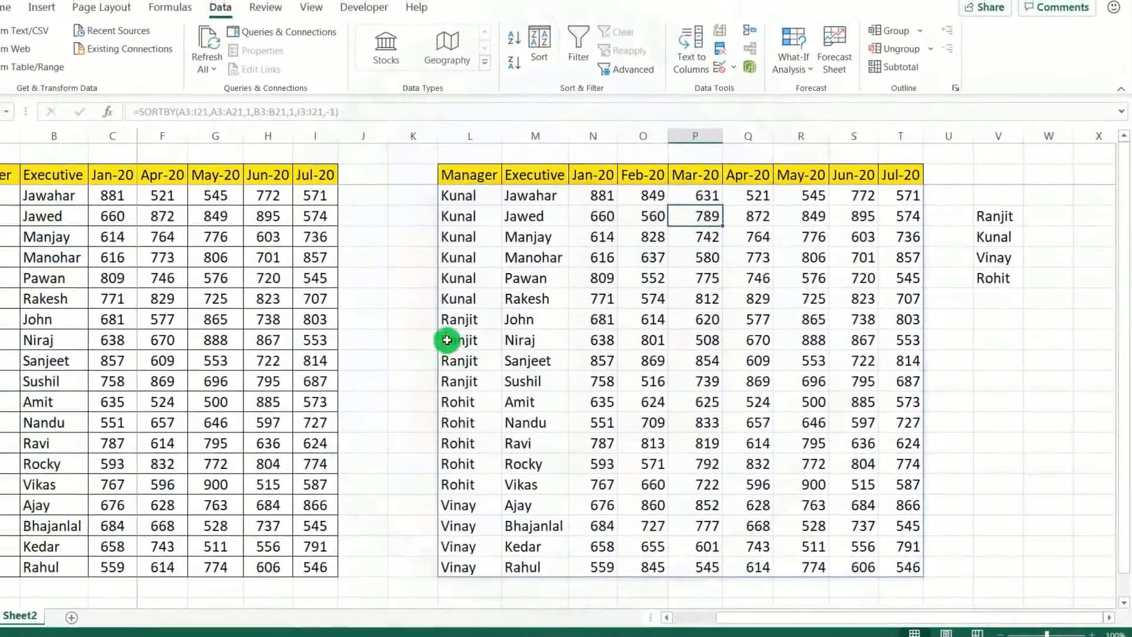
Replace all occurrences of the manager name copied from L9 with a different name that comes first alphabetically, and close Find and Replace.
click(464, 321)
key(ctrl+c)
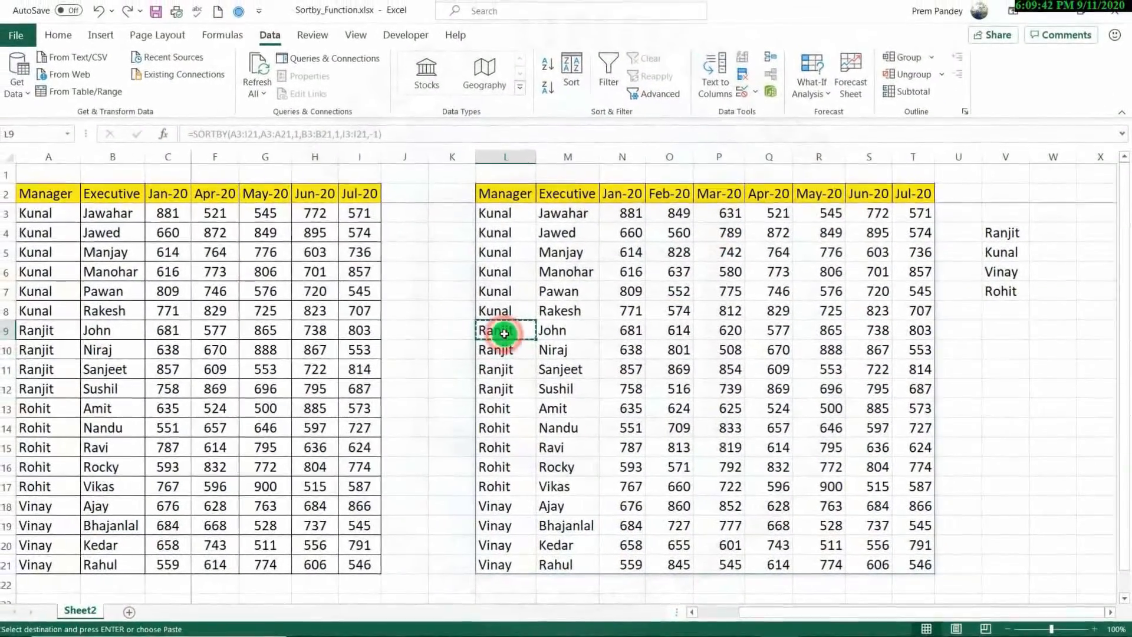
key(ctrl+h)
key(ctrl+v)
click(650, 461)
text(Aak)
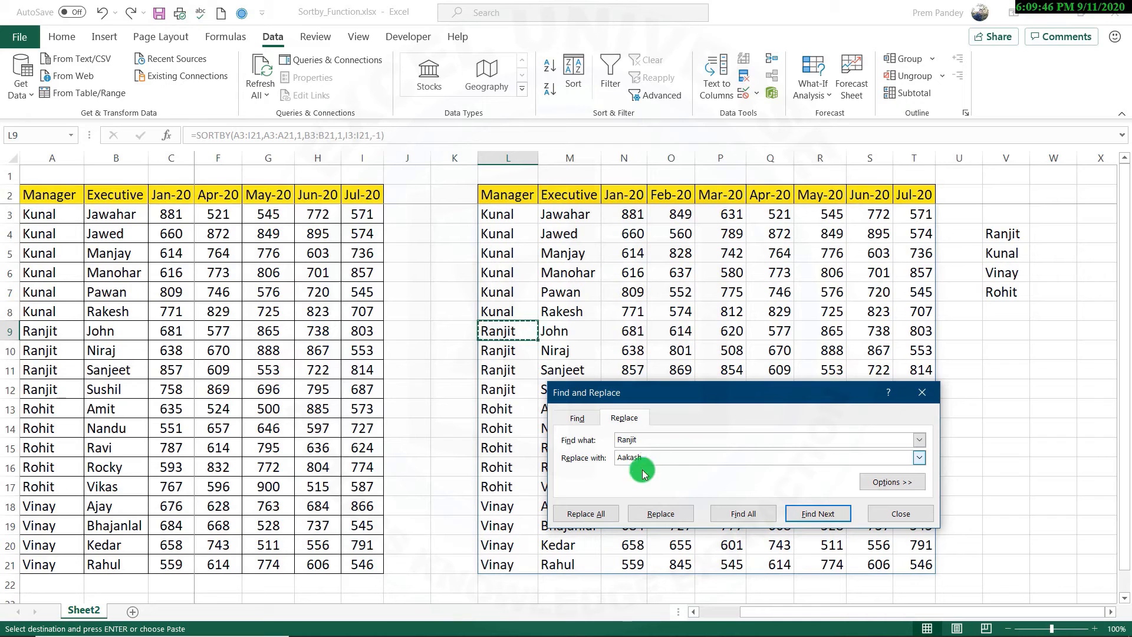
click(613, 513)
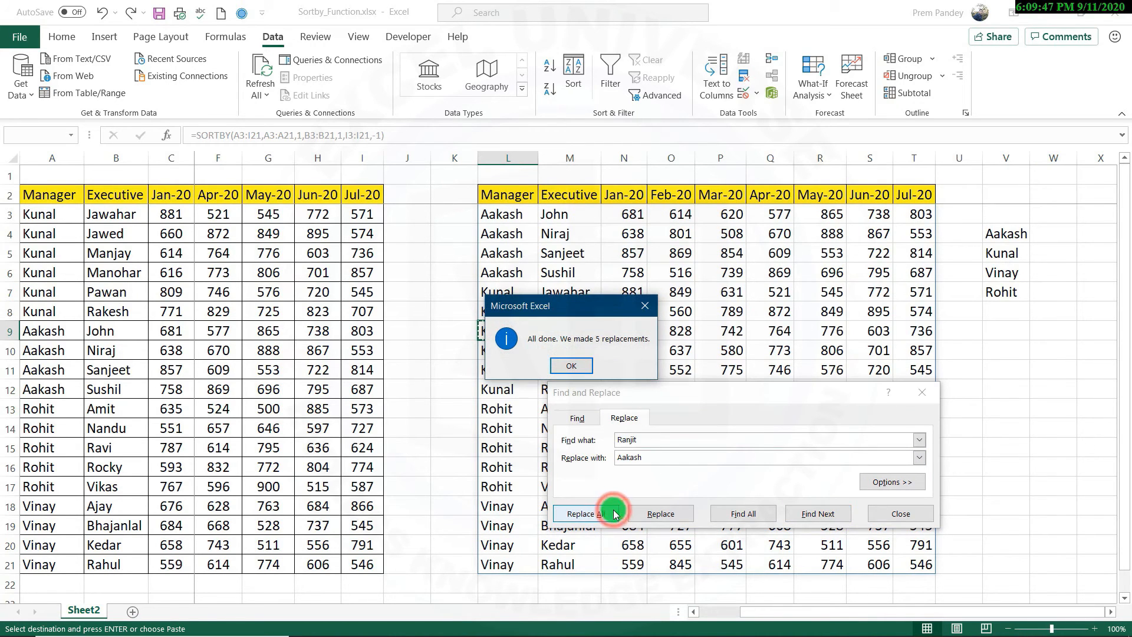
click(581, 367)
click(900, 514)
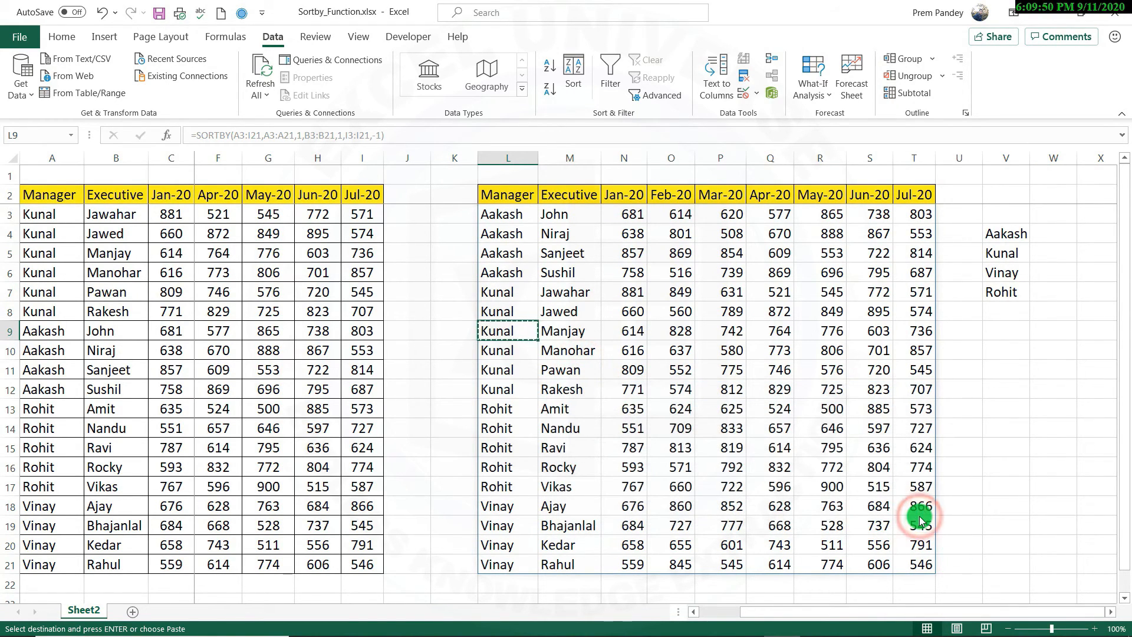